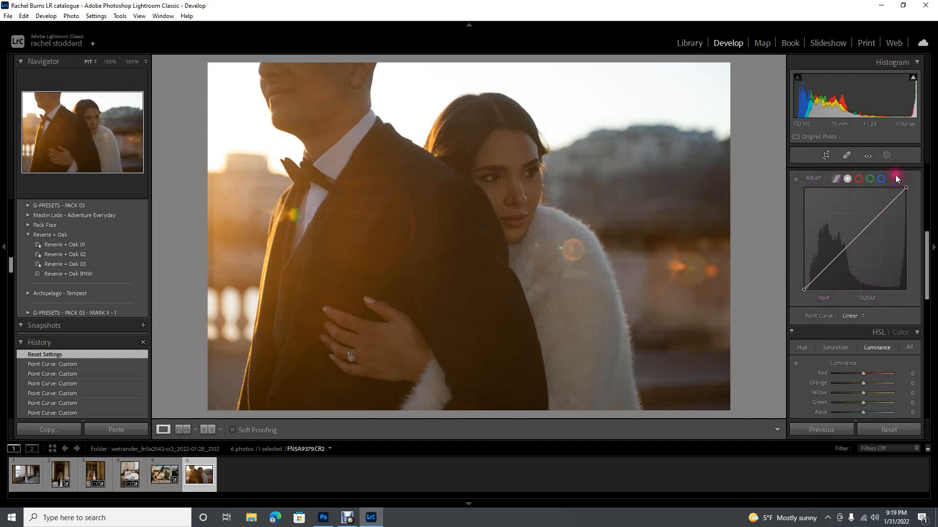
# Lower the Highlights region of the parametric tone curve to -13, and return to the RGB point curve.
pyautogui.click(838, 179)
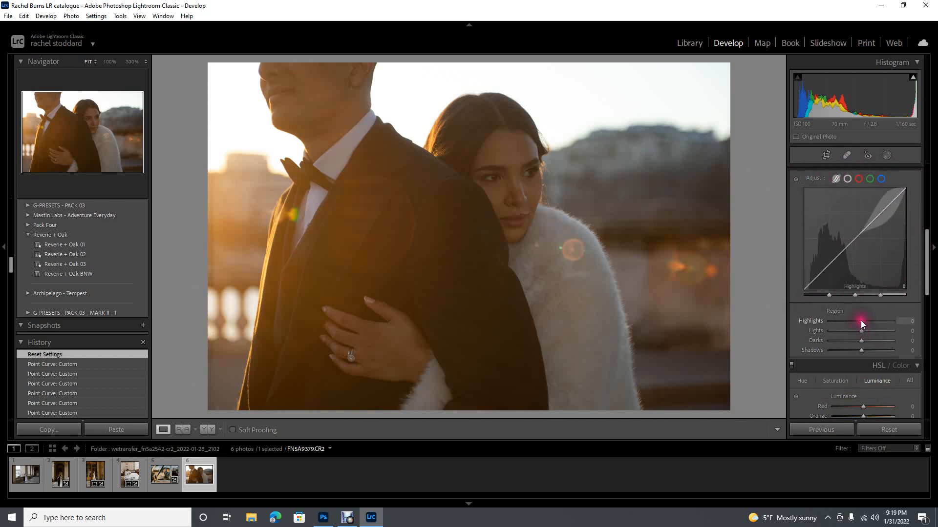
pyautogui.moveTo(861, 320)
pyautogui.mouseDown()
pyautogui.moveTo(873, 323)
pyautogui.moveTo(853, 324)
pyautogui.mouseUp()
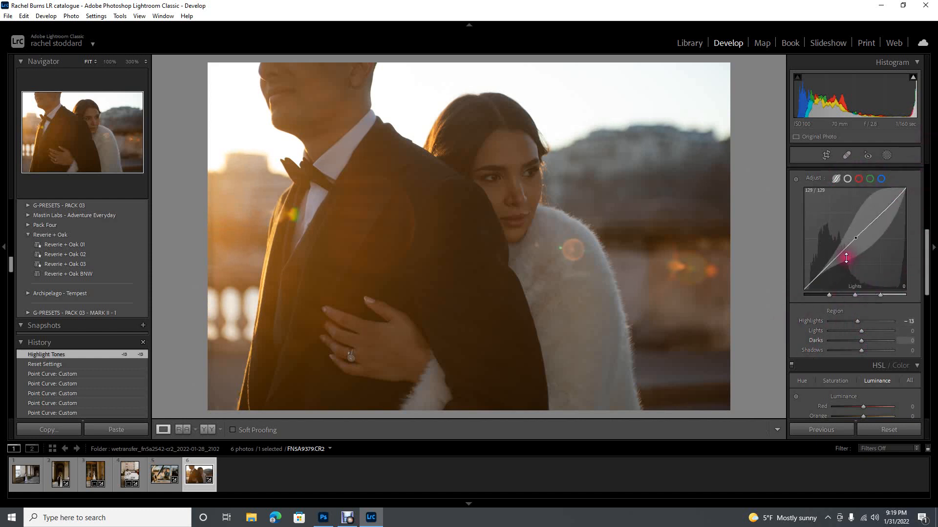
pyautogui.click(849, 179)
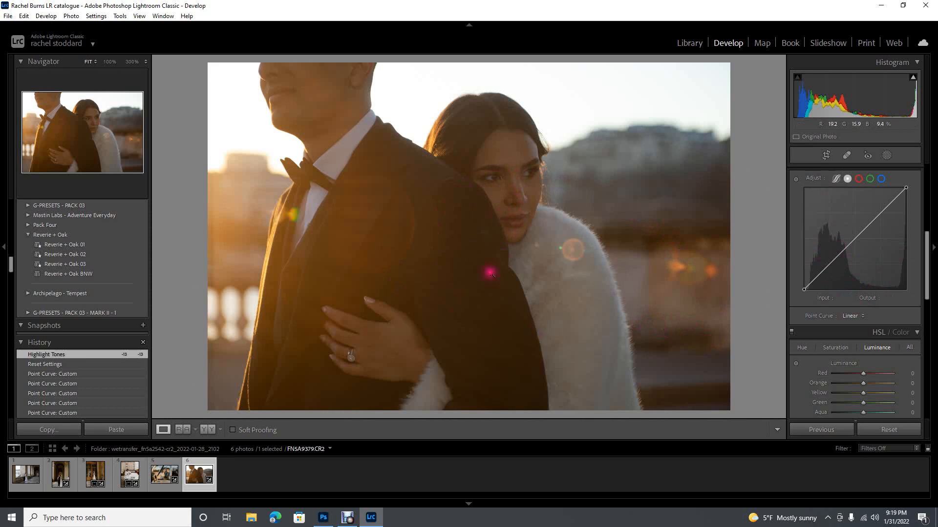
# Add a shadow point at 66 on the RGB point curve, and remove it again.
pyautogui.click(829, 265)
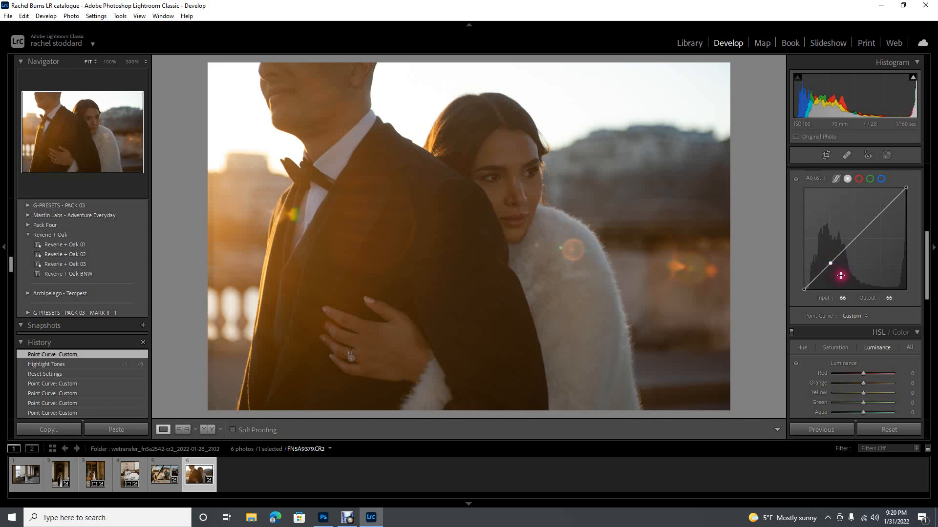
pyautogui.click(829, 264)
pyautogui.doubleClick(829, 264)
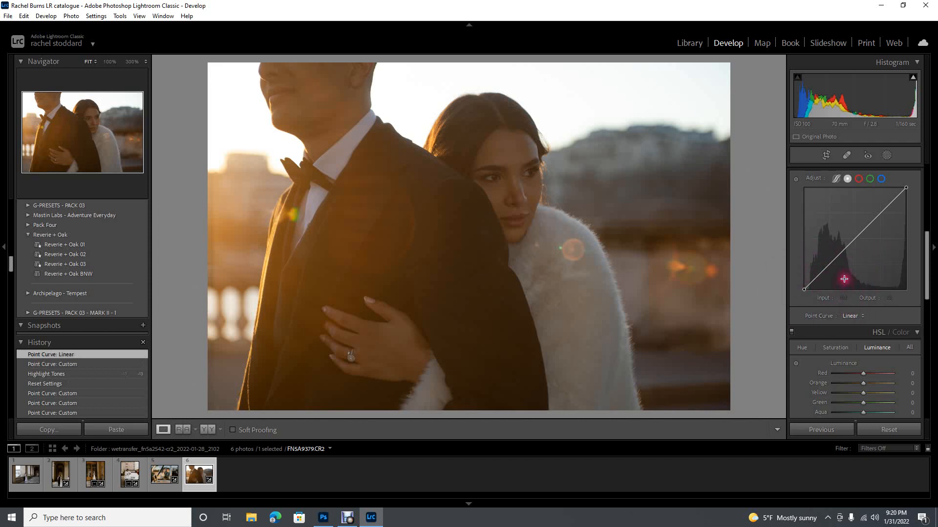
# Add shadow, midtone and highlight points and bend the curve into an S, with shadows at 66/54 and highlights at 181/198.
pyautogui.click(829, 264)
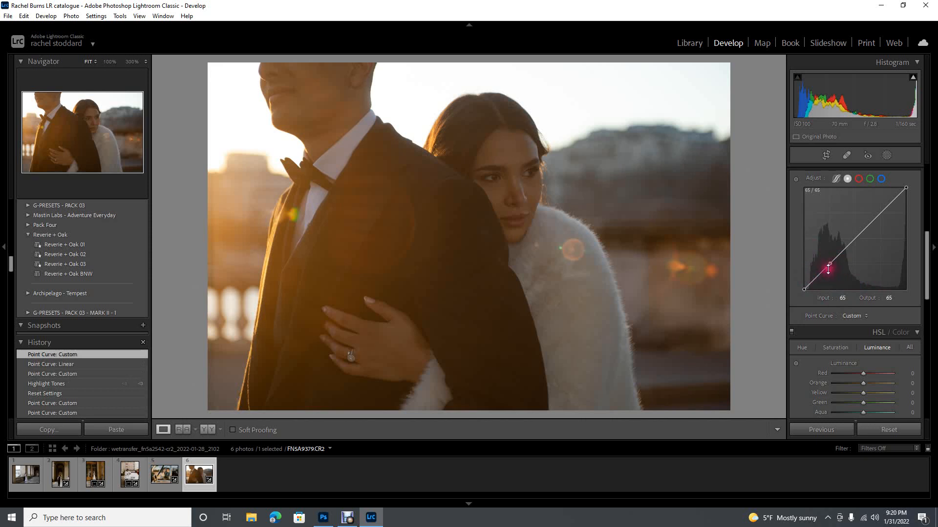
pyautogui.click(856, 238)
pyautogui.click(880, 214)
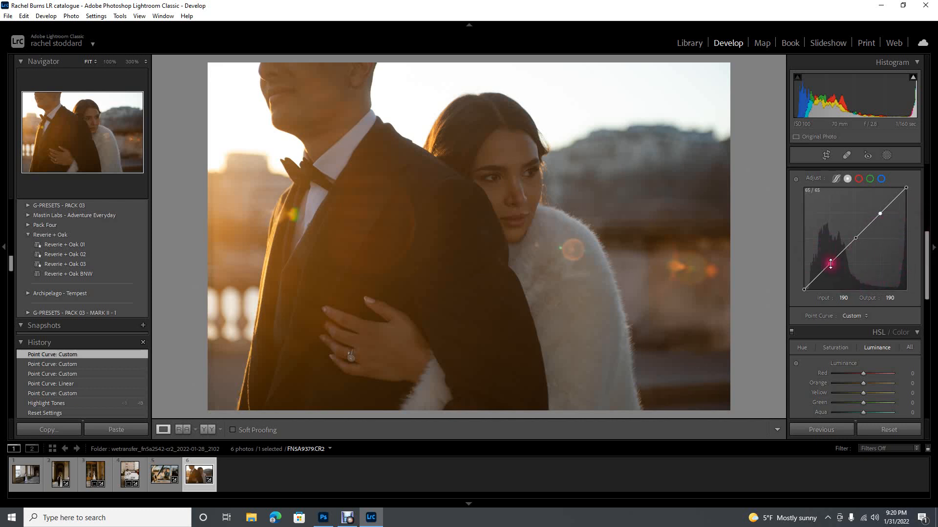
pyautogui.moveTo(830, 264); pyautogui.dragTo(830, 268)
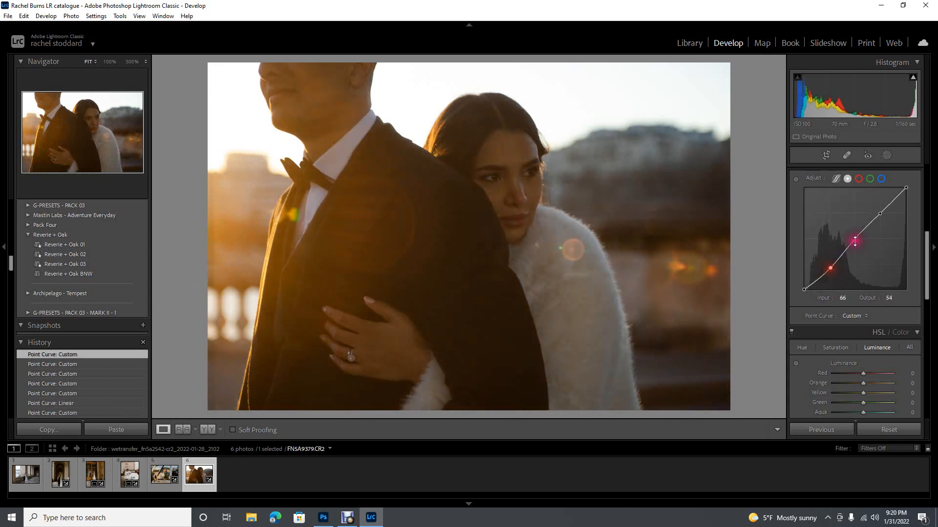
pyautogui.moveTo(856, 238); pyautogui.dragTo(877, 210)
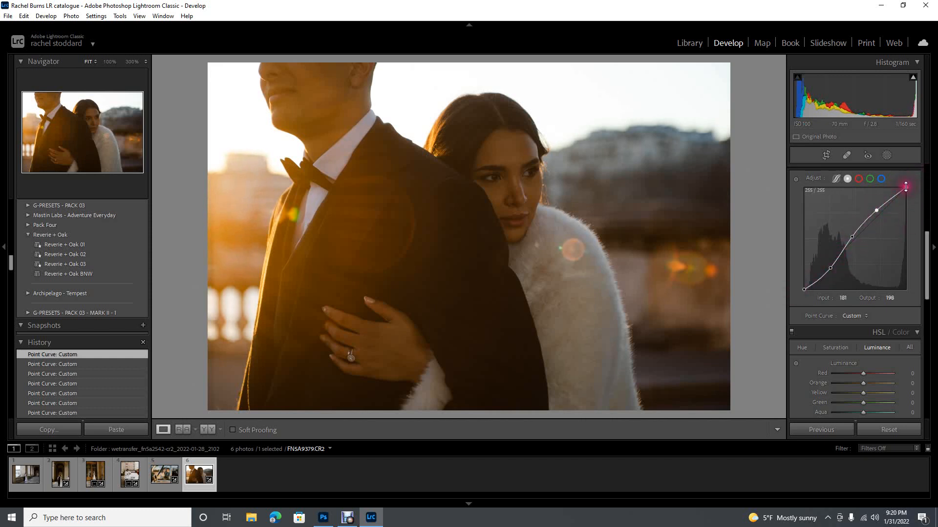
# Fade both ends of the point curve, setting the black point's output to 8 and the white point's output to 237.
pyautogui.moveTo(906, 188); pyautogui.dragTo(910, 193)
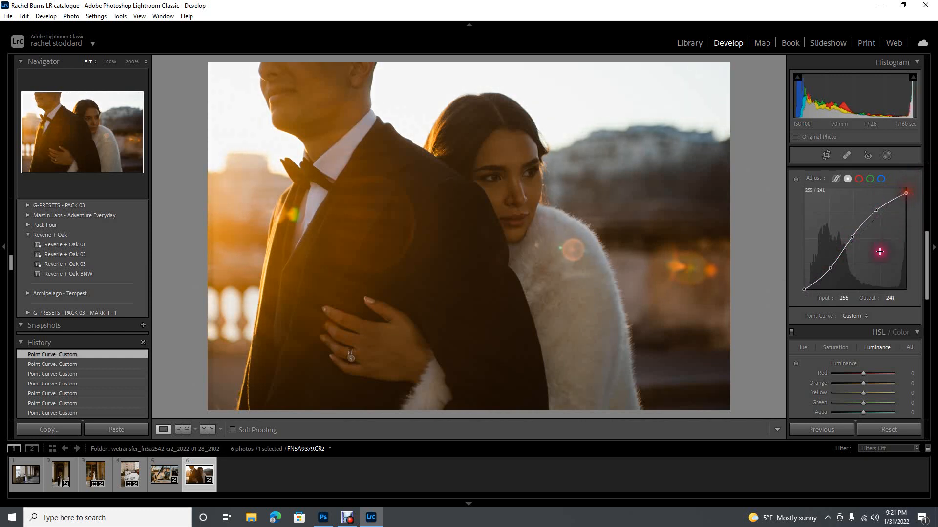
pyautogui.moveTo(803, 291); pyautogui.dragTo(800, 279)
pyautogui.moveTo(800, 277)
pyautogui.mouseDown()
pyautogui.moveTo(791, 292)
pyautogui.moveTo(781, 278)
pyautogui.moveTo(775, 292)
pyautogui.moveTo(806, 290)
pyautogui.moveTo(799, 285)
pyautogui.mouseUp()
pyautogui.click(804, 290)
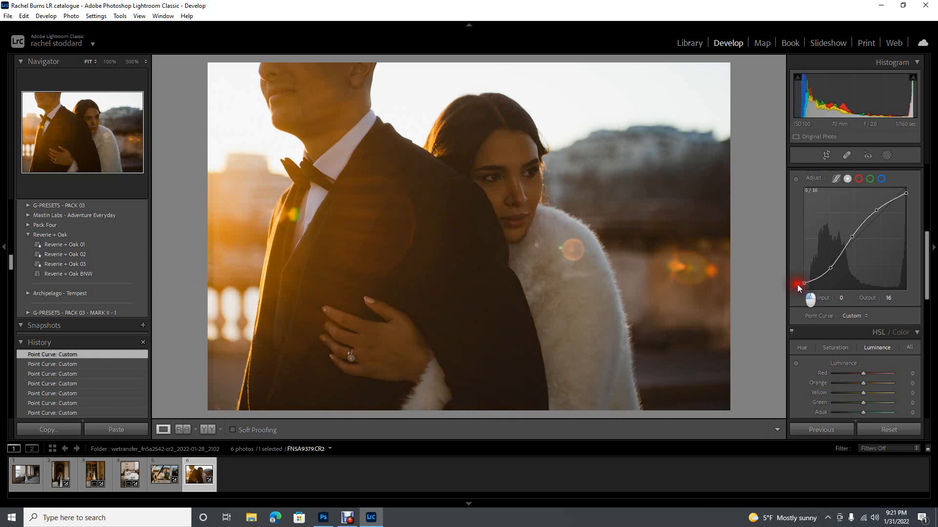
pyautogui.moveTo(797, 288); pyautogui.dragTo(796, 289)
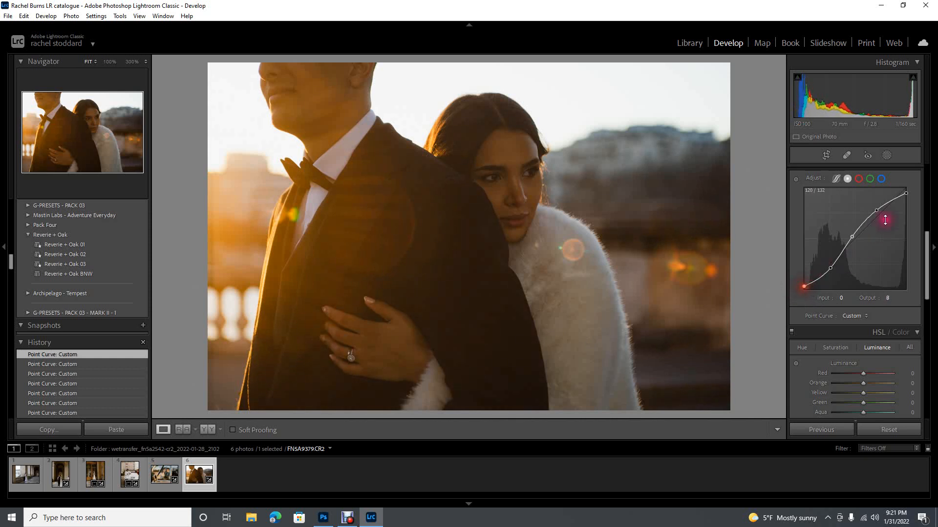
pyautogui.click(906, 193)
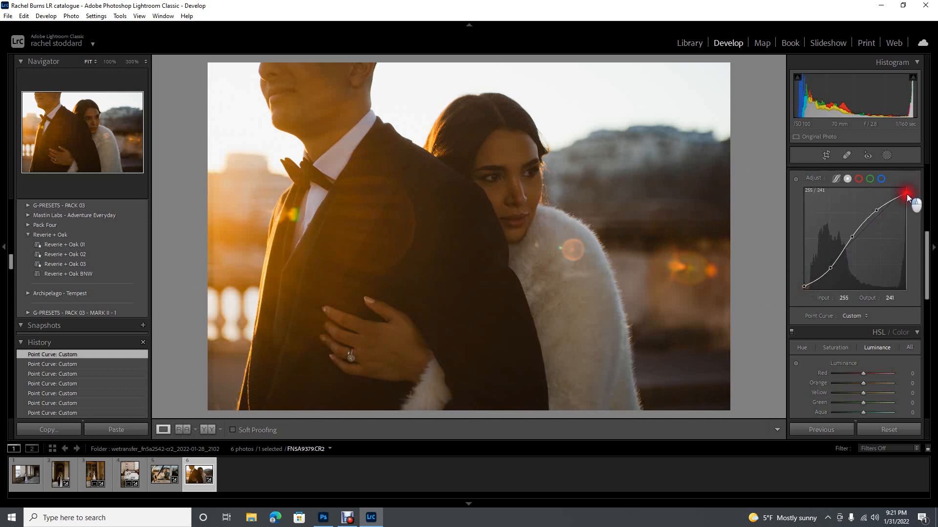
pyautogui.moveTo(907, 197)
pyautogui.mouseDown()
pyautogui.moveTo(911, 204)
pyautogui.moveTo(914, 191)
pyautogui.moveTo(906, 196)
pyautogui.mouseUp()
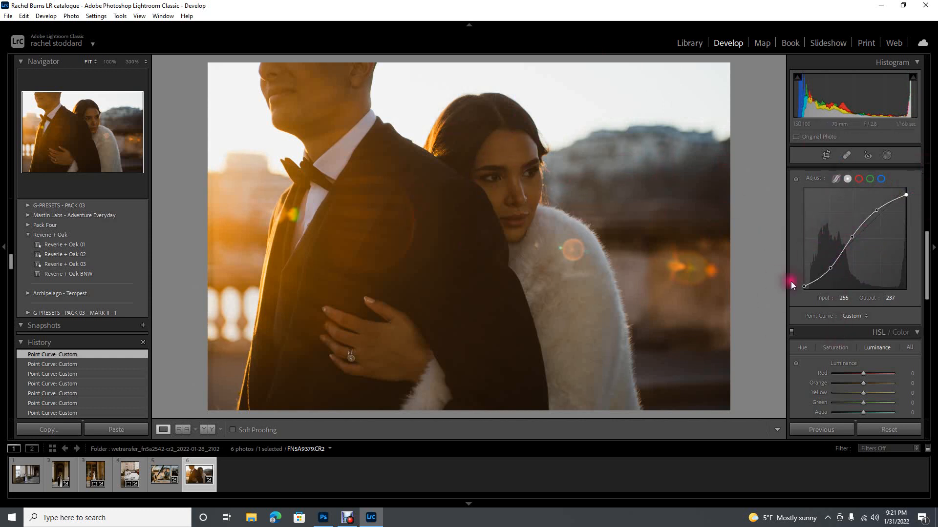
# Show the photo before and after side by side, and reset all its develop settings.
pyautogui.click(210, 431)
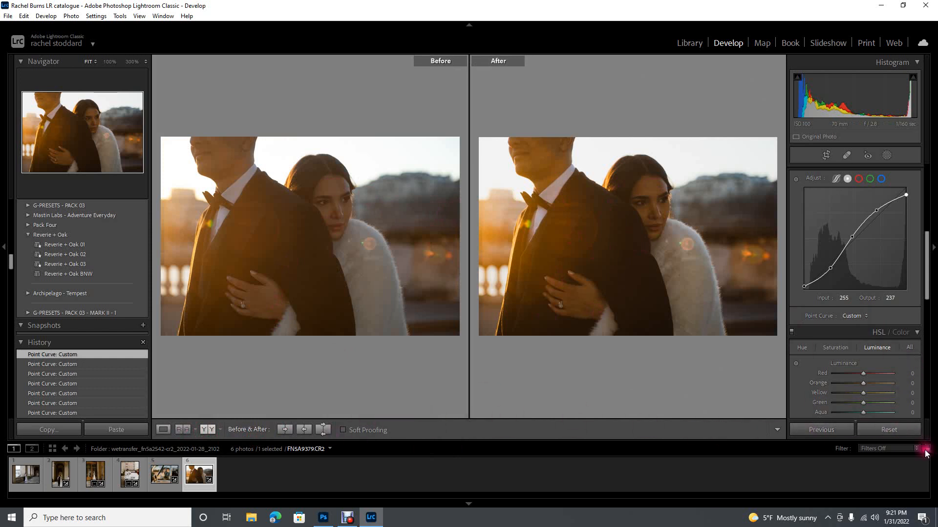
pyautogui.click(889, 430)
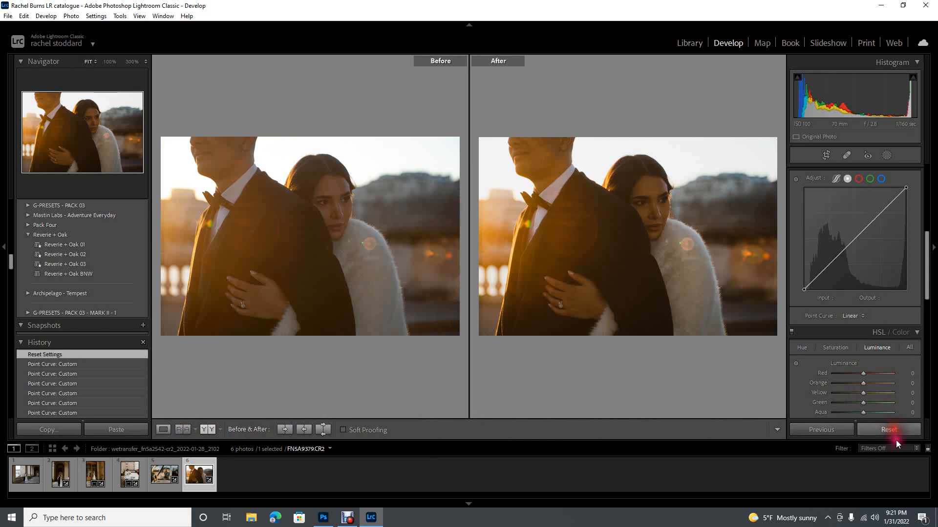
# Raise the photo's Contrast to +49 for comparison with the tone curve.
pyautogui.scroll(3, 865, 247)
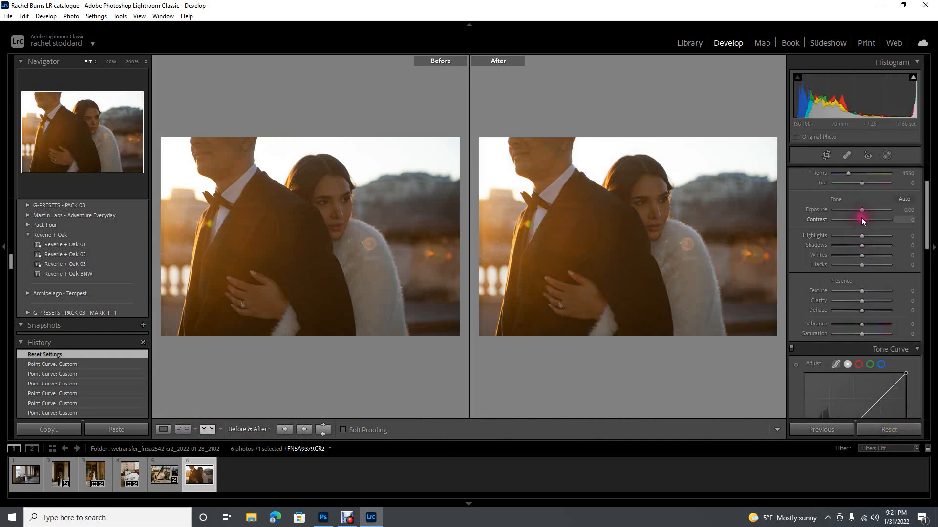
pyautogui.moveTo(860, 219); pyautogui.dragTo(874, 223)
pyautogui.scroll(-3, 876, 271)
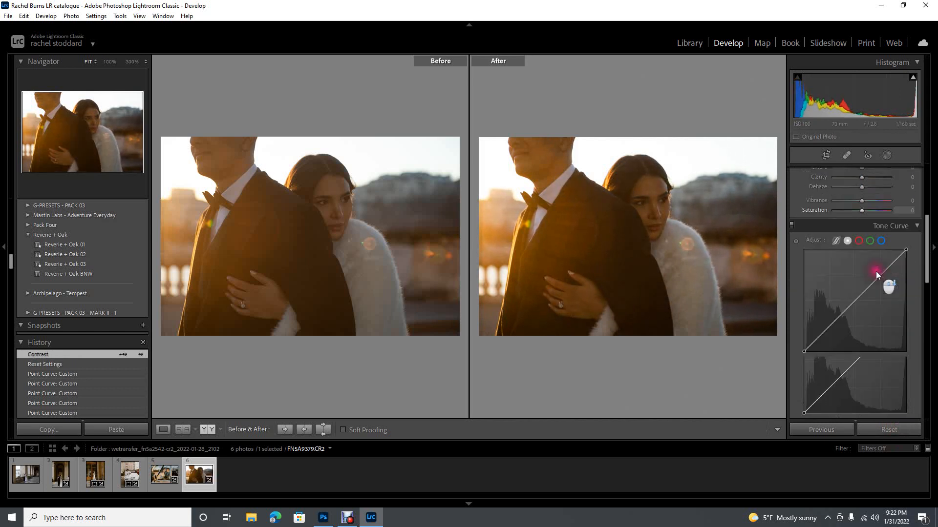
# Bring the Contrast back down to -2.
pyautogui.scroll(2, 863, 273)
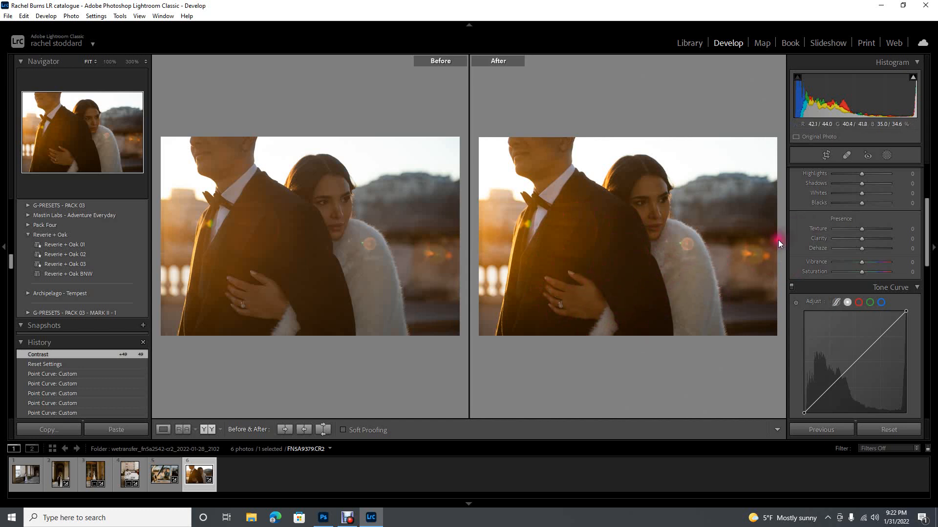
pyautogui.scroll(3, 857, 219)
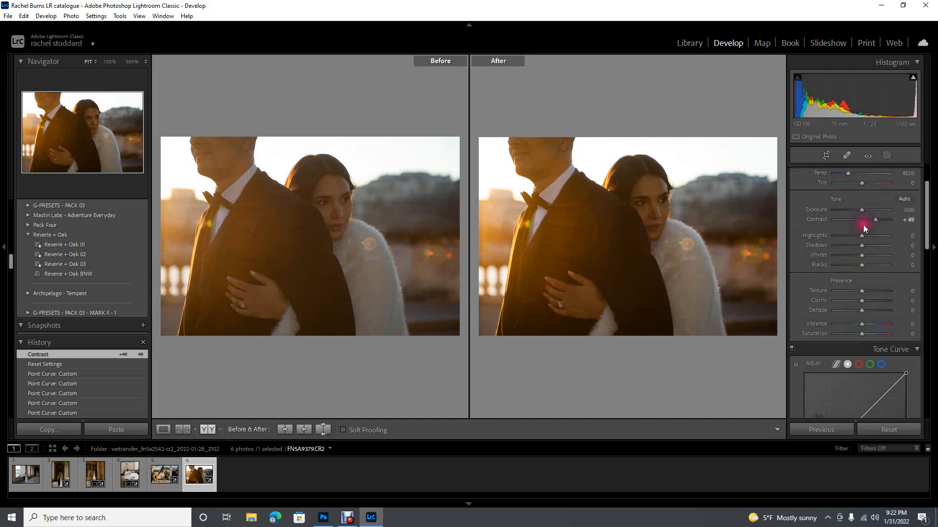
pyautogui.moveTo(874, 219)
pyautogui.mouseDown()
pyautogui.moveTo(890, 225)
pyautogui.moveTo(858, 218)
pyautogui.moveTo(889, 215)
pyautogui.moveTo(860, 220)
pyautogui.mouseUp()
# Add shadow, midtone and highlight points along the straight point curve at about 62, the middle and 189, and return to the single-photo view.
pyautogui.scroll(-3, 859, 268)
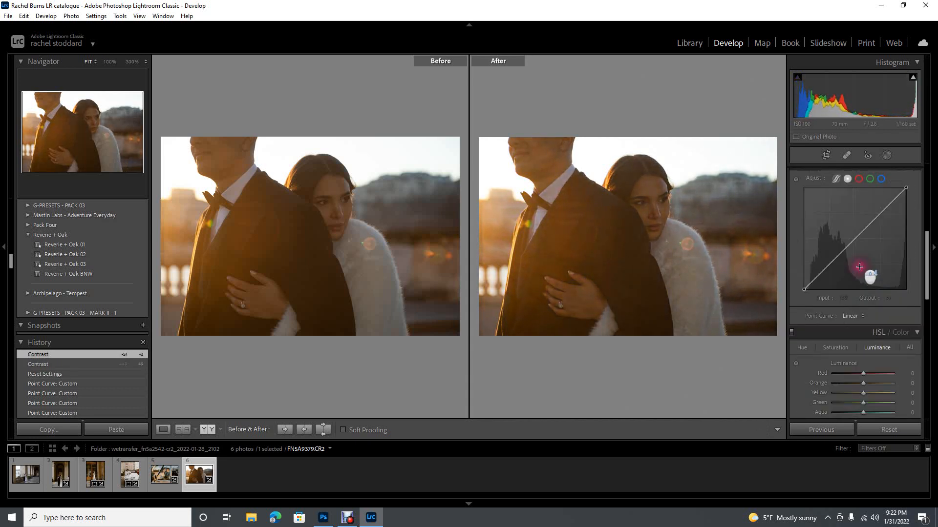
pyautogui.click(827, 265)
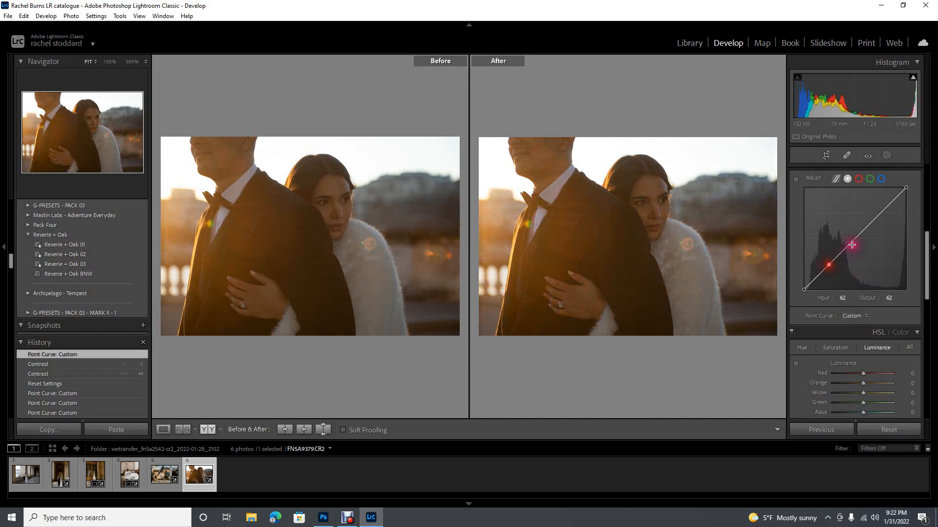
pyautogui.click(854, 238)
pyautogui.click(879, 213)
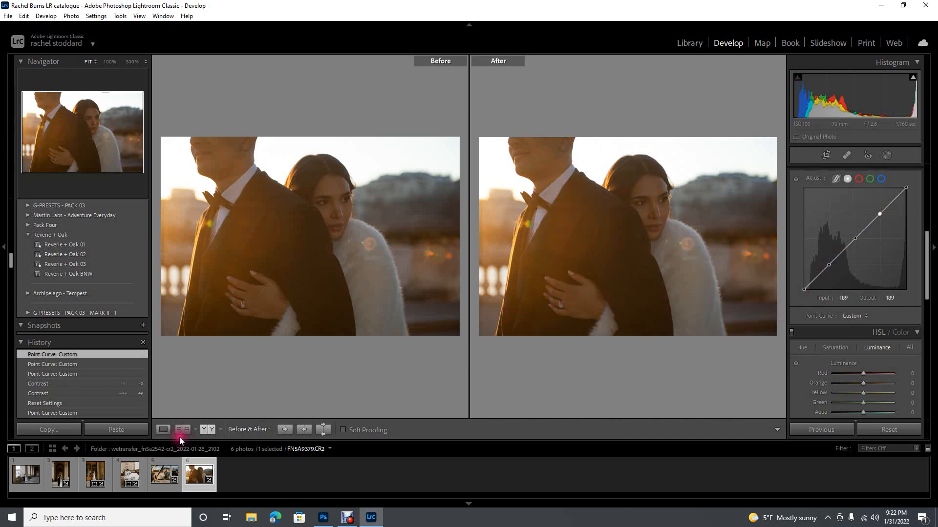
pyautogui.click(210, 429)
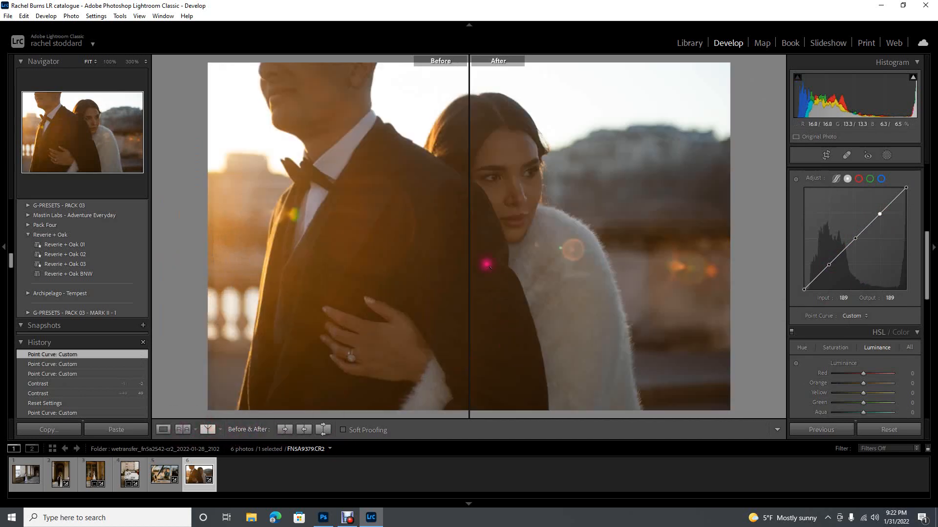
pyautogui.click(167, 429)
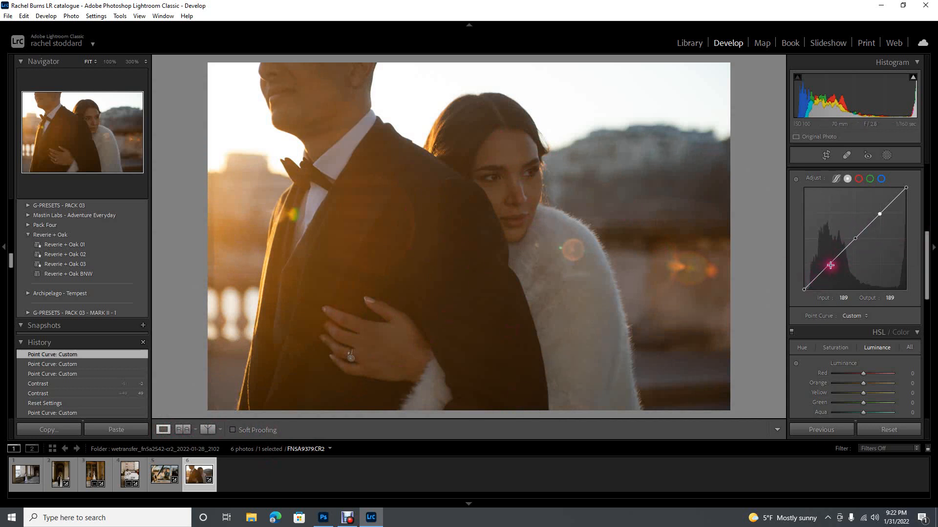
# Try pulling the curve's shadow point down to 68/53, and move it back to 62/60.
pyautogui.moveTo(829, 266); pyautogui.dragTo(830, 268)
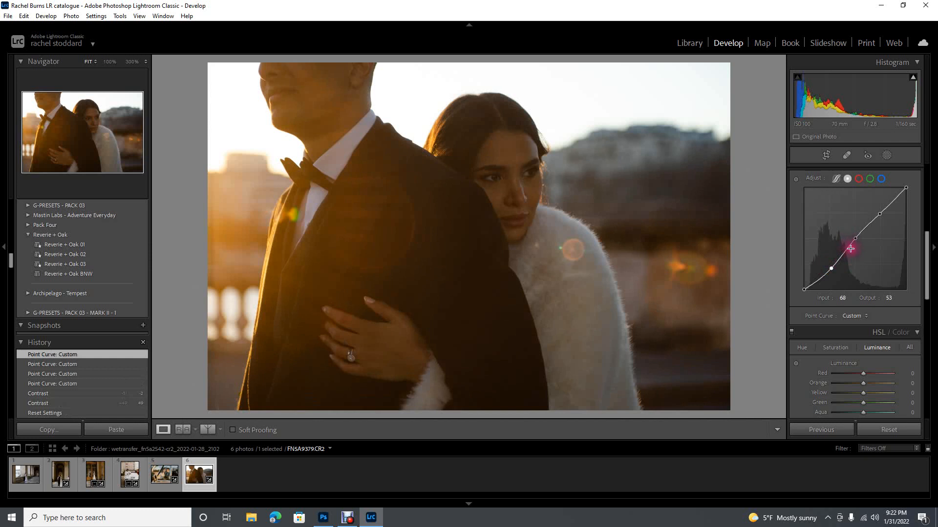
pyautogui.click(855, 238)
pyautogui.moveTo(831, 268); pyautogui.dragTo(828, 266)
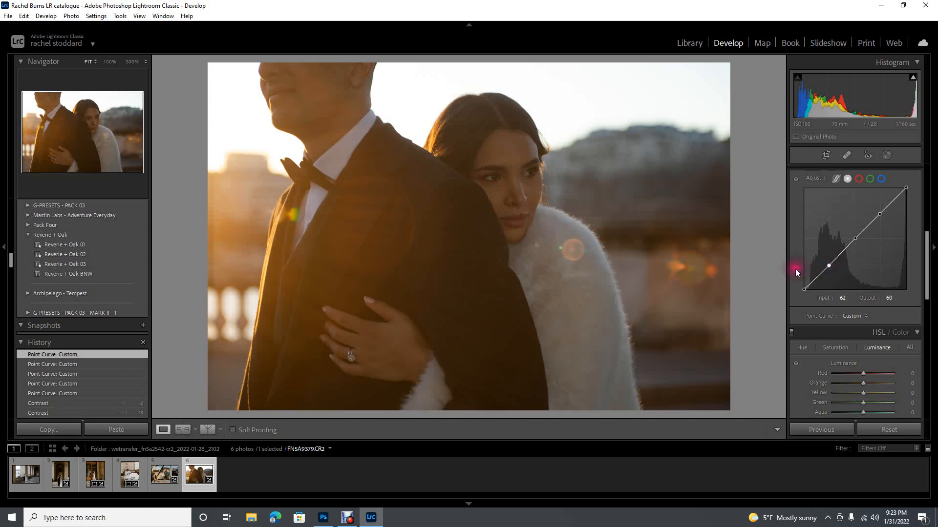
# Add anchor points at 97/96 and 30/29 on either side of the shadow point, and lower the shadow point between them.
pyautogui.click(842, 252)
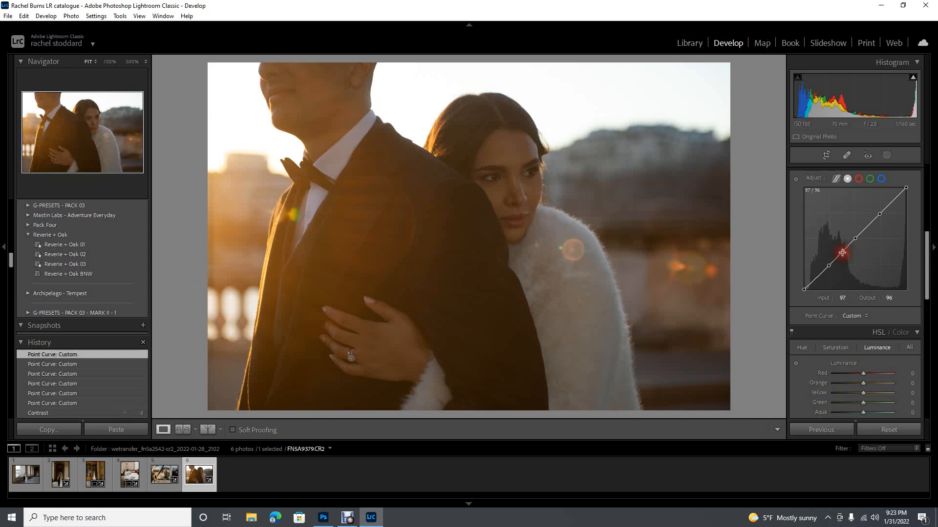
pyautogui.click(814, 278)
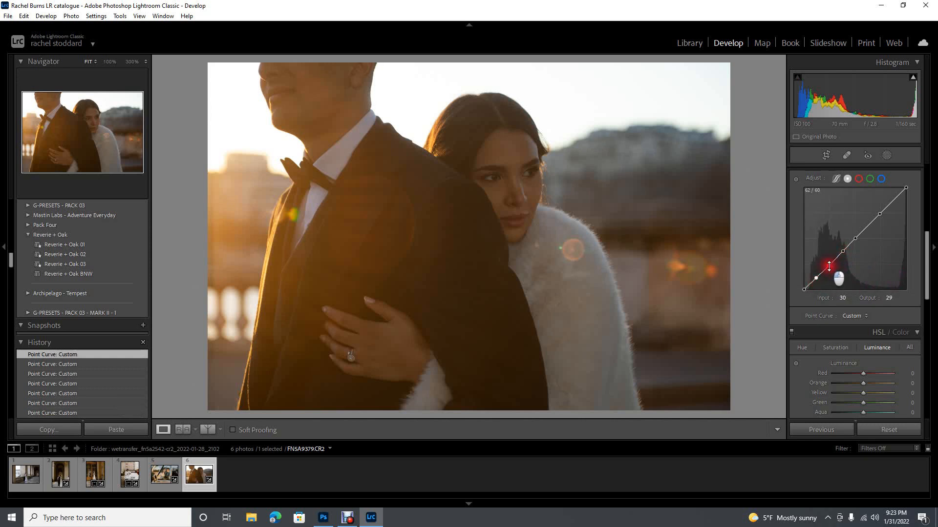
pyautogui.moveTo(829, 266); pyautogui.dragTo(828, 265)
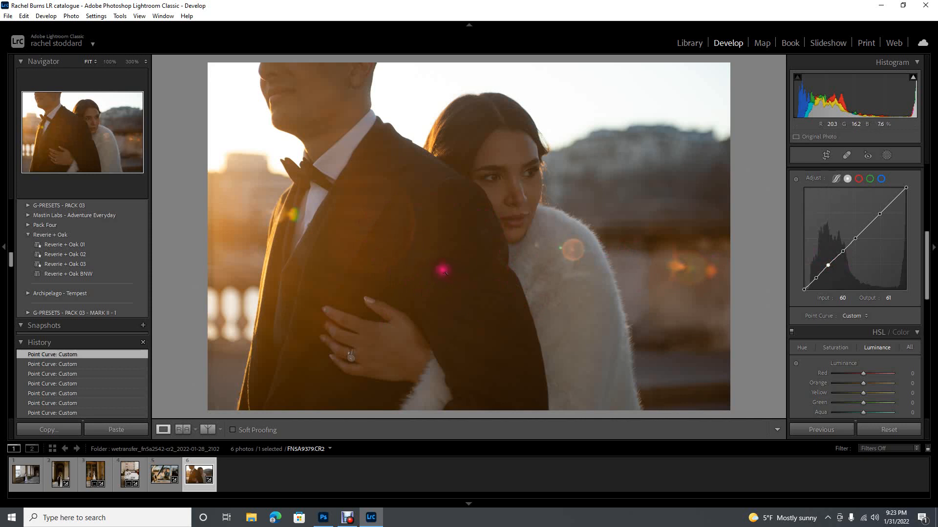
pyautogui.click(829, 265)
pyautogui.moveTo(829, 265); pyautogui.dragTo(831, 268)
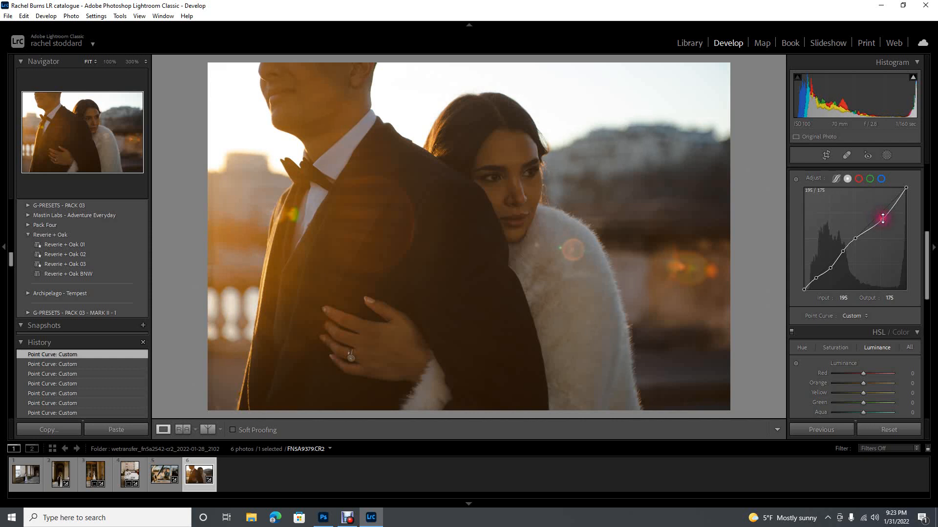
# Remove the lowered highlight point from the curve, and raise a new highlight point to 175/200.
pyautogui.hotkey('ctrl', 'z')
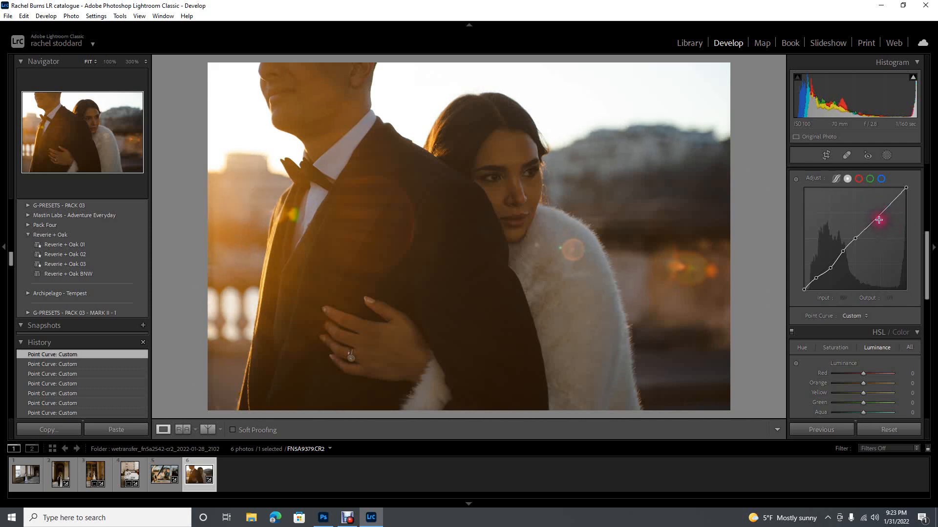
pyautogui.click(878, 220)
pyautogui.click(880, 214)
pyautogui.moveTo(880, 215); pyautogui.dragTo(874, 210)
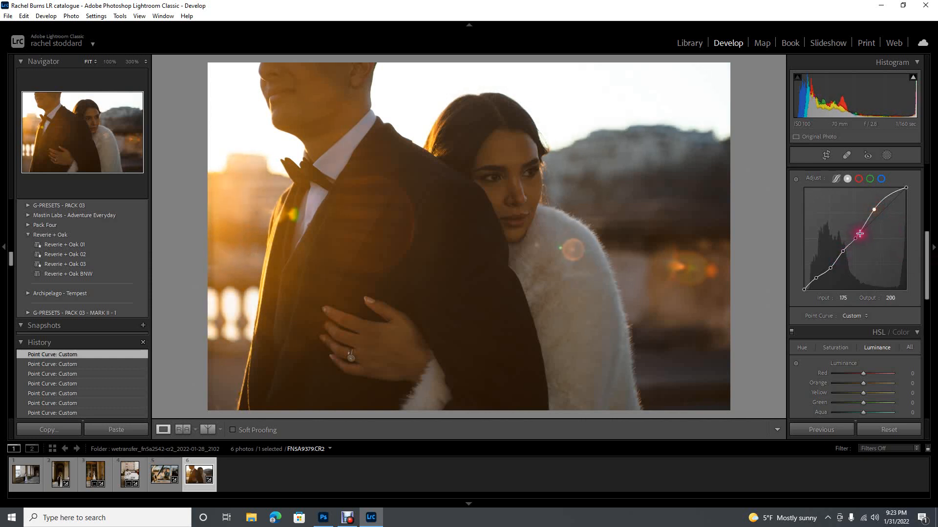
# Replace the raised highlight point with three spaced points in the curve's highlights, and reset all develop settings.
pyautogui.doubleClick(874, 210)
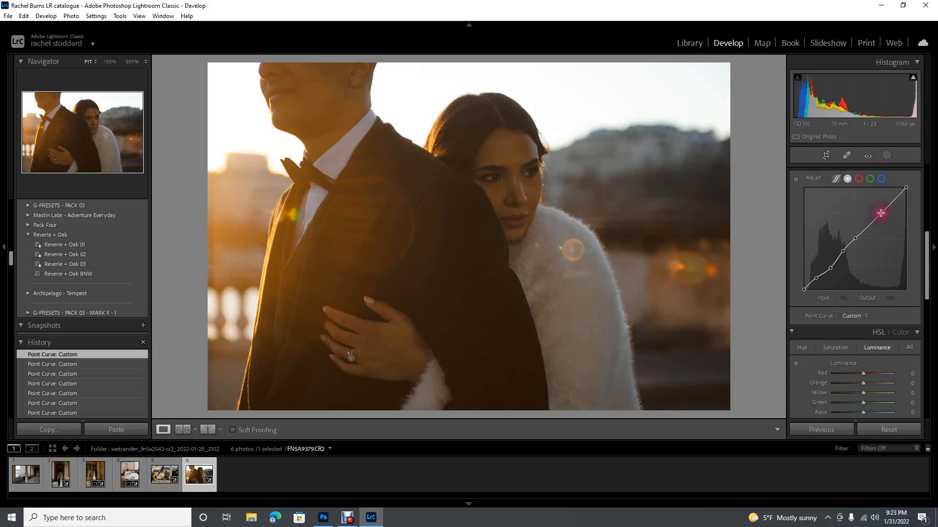
pyautogui.click(880, 215)
pyautogui.click(869, 225)
pyautogui.click(892, 202)
pyautogui.moveTo(880, 214)
pyautogui.mouseDown()
pyautogui.moveTo(874, 207)
pyautogui.moveTo(881, 215)
pyautogui.mouseUp()
pyautogui.click(893, 428)
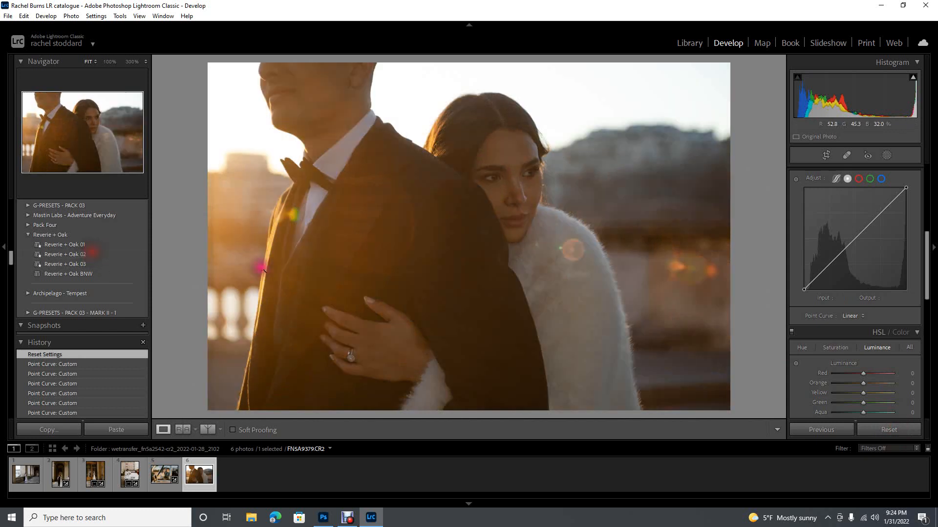
# Apply the Reverie + Oak 02 preset to the portrait and move the curve's end points to 0/0 and 255/255.
pyautogui.click(69, 254)
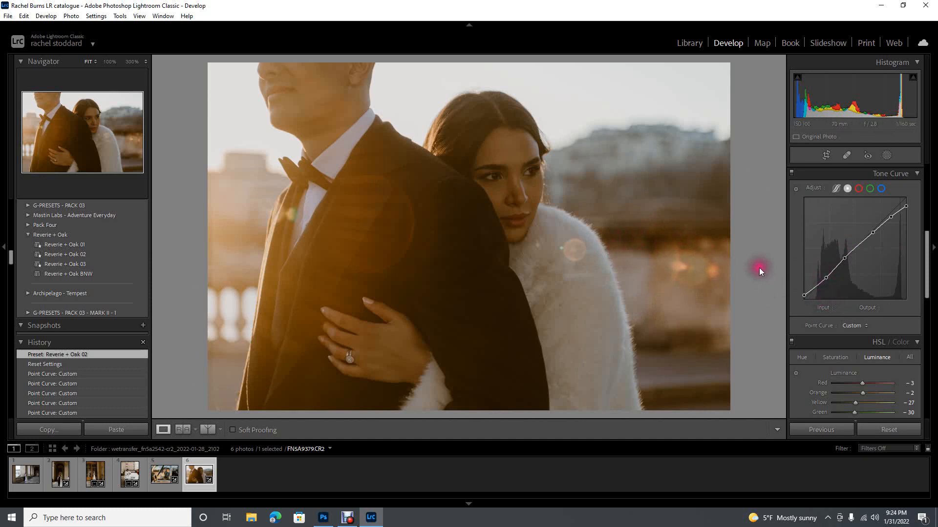
pyautogui.click(805, 295)
pyautogui.moveTo(803, 298); pyautogui.dragTo(801, 308)
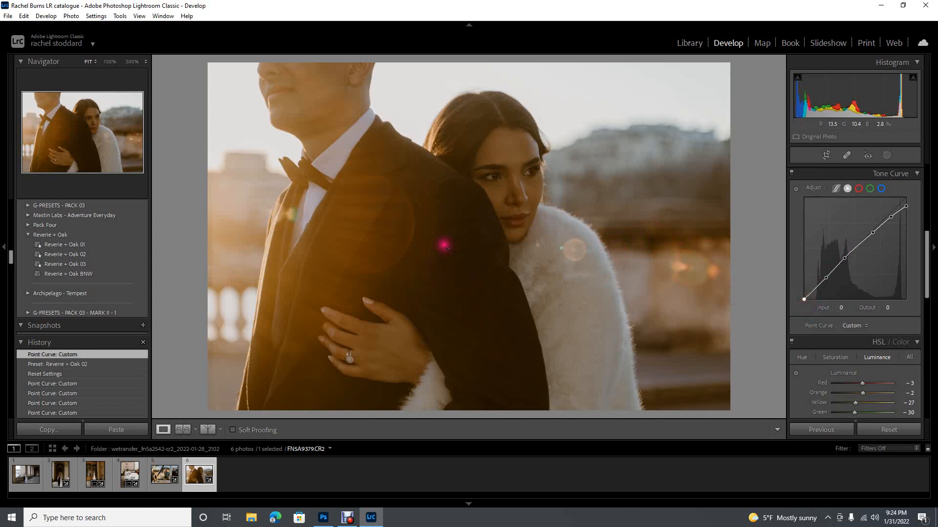
pyautogui.click(907, 207)
pyautogui.moveTo(907, 206); pyautogui.dragTo(891, 217)
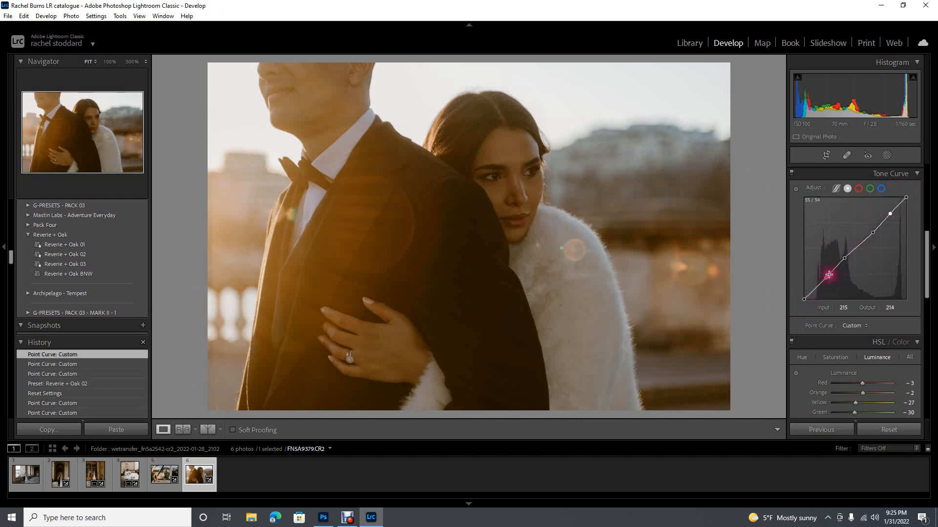
# Try distorting the curve with extra points in the shadows, midtones and highlights, and reset all develop settings.
pyautogui.click(837, 268)
pyautogui.moveTo(826, 278); pyautogui.dragTo(824, 285)
pyautogui.moveTo(853, 249); pyautogui.dragTo(857, 253)
pyautogui.click(880, 222)
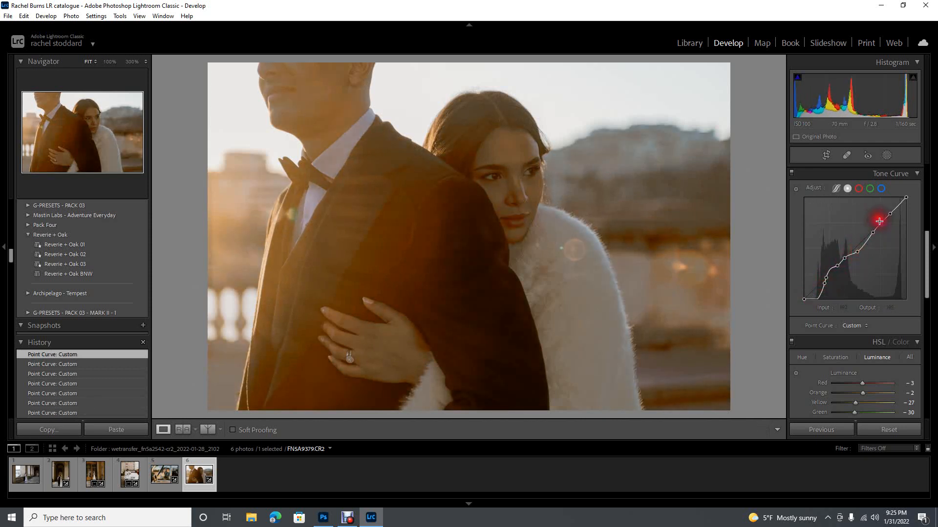
pyautogui.moveTo(881, 224); pyautogui.dragTo(876, 220)
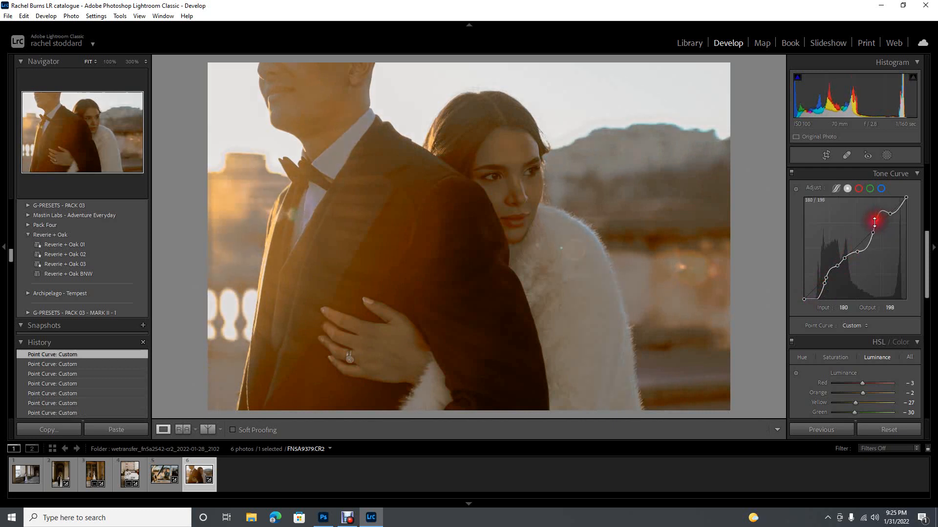
pyautogui.click(889, 431)
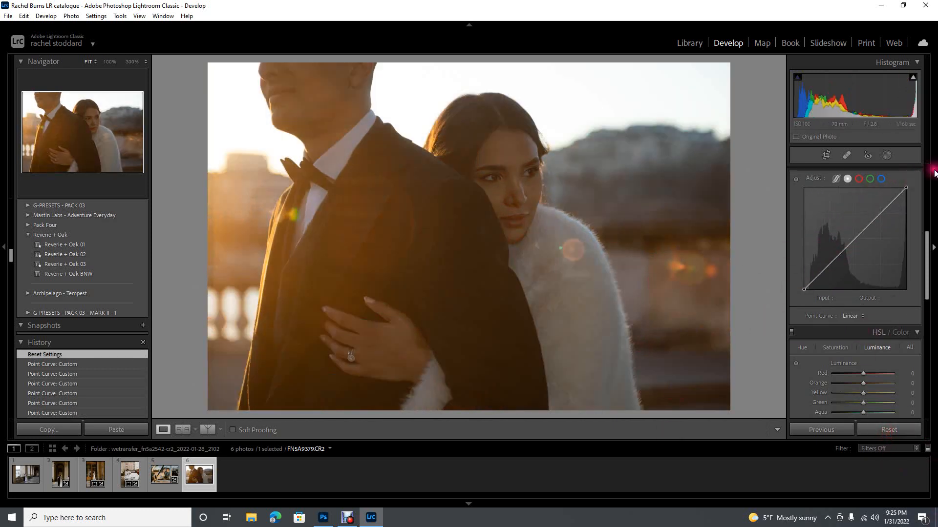
# Reapply the Reverie + Oak 02 preset and set the curve's black end point to 0/0 and white end point to 255/255.
pyautogui.click(60, 254)
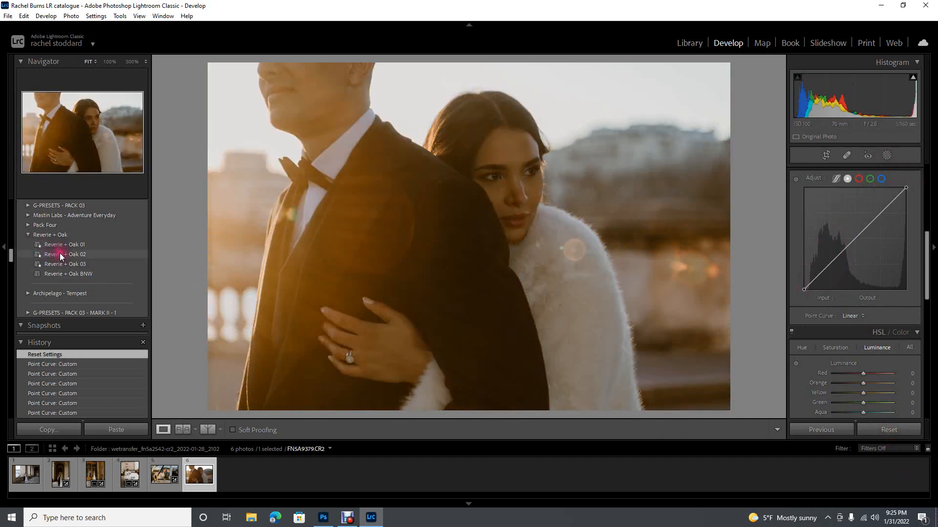
pyautogui.click(803, 299)
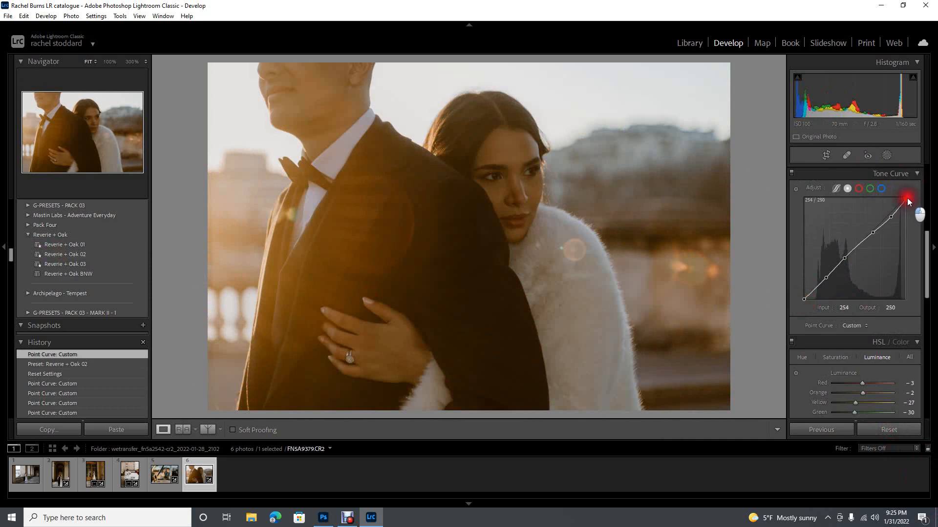
pyautogui.moveTo(907, 198); pyautogui.dragTo(908, 194)
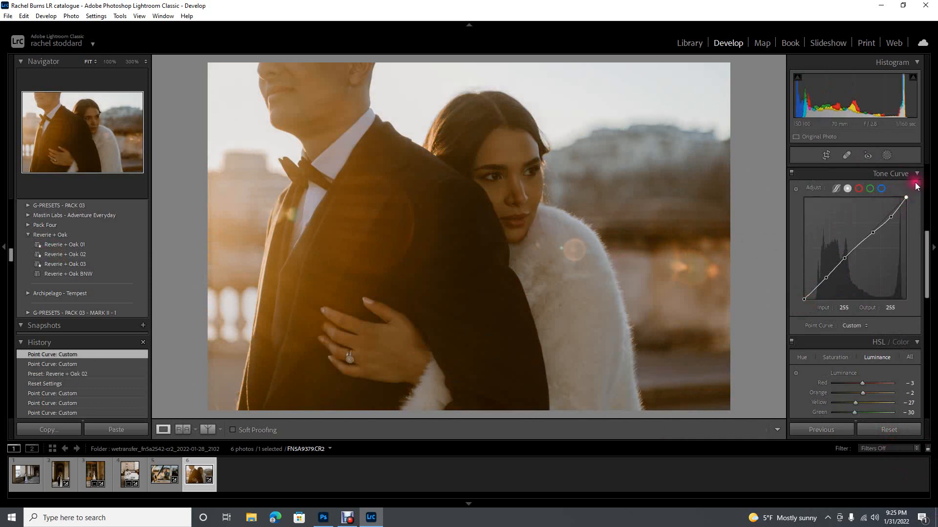
# Lower the curve's shadow point slightly and move the midtone point from 101/103 up to 127/138.
pyautogui.moveTo(826, 277); pyautogui.dragTo(827, 279)
pyautogui.click(849, 255)
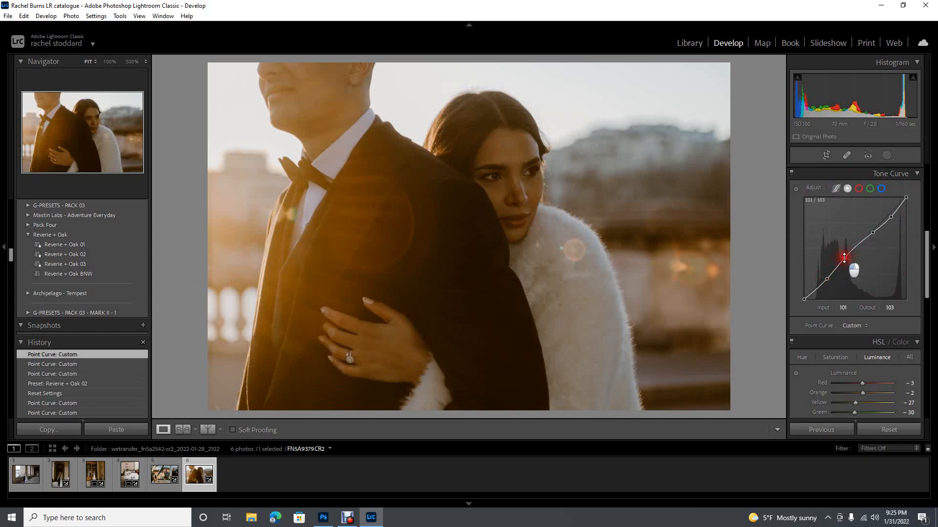
pyautogui.moveTo(844, 258); pyautogui.dragTo(858, 250)
pyautogui.click(855, 248)
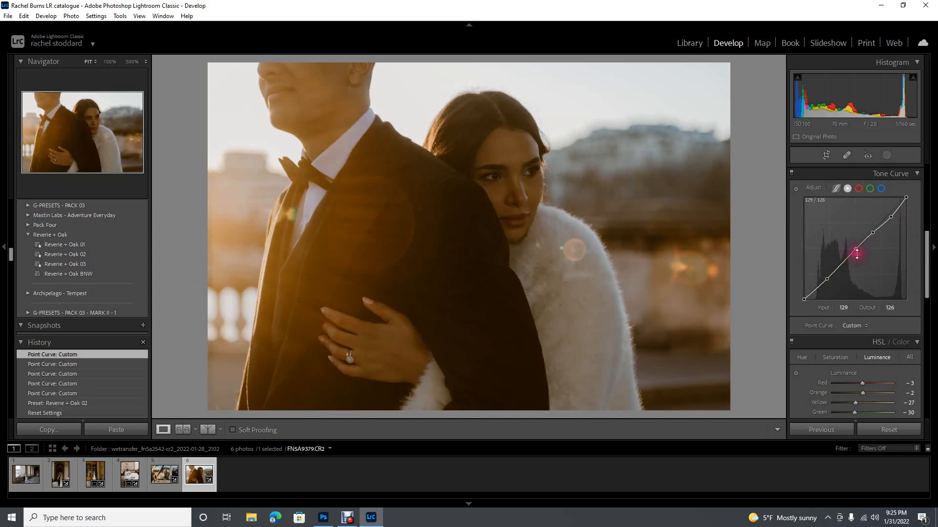
pyautogui.click(855, 249)
pyautogui.moveTo(855, 248); pyautogui.dragTo(856, 248)
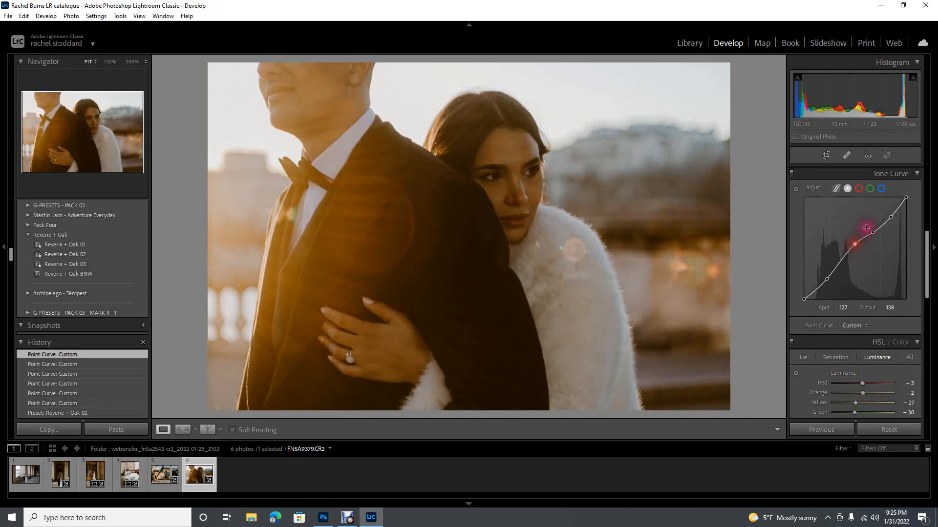
# Raise the curve's two highlight points to about 215/218 and 170/177.
pyautogui.click(892, 216)
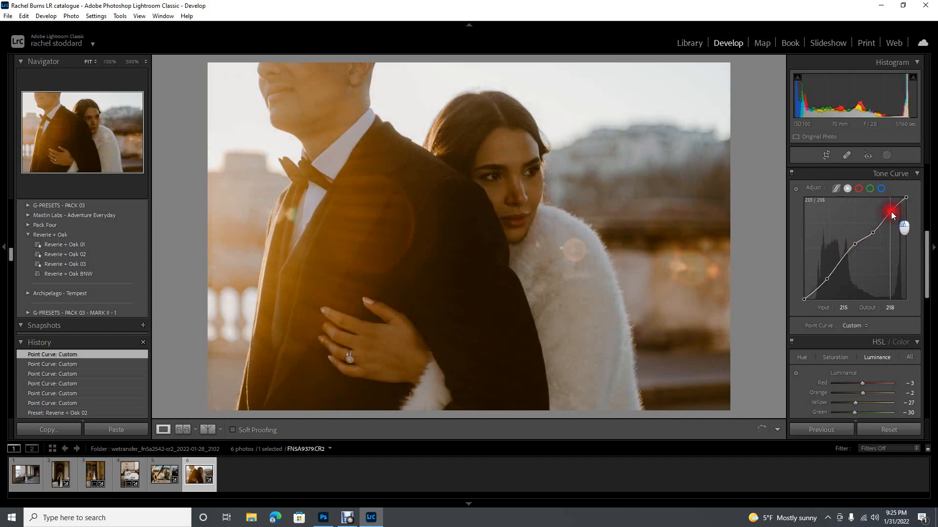
pyautogui.moveTo(891, 213); pyautogui.dragTo(872, 228)
pyautogui.click(872, 234)
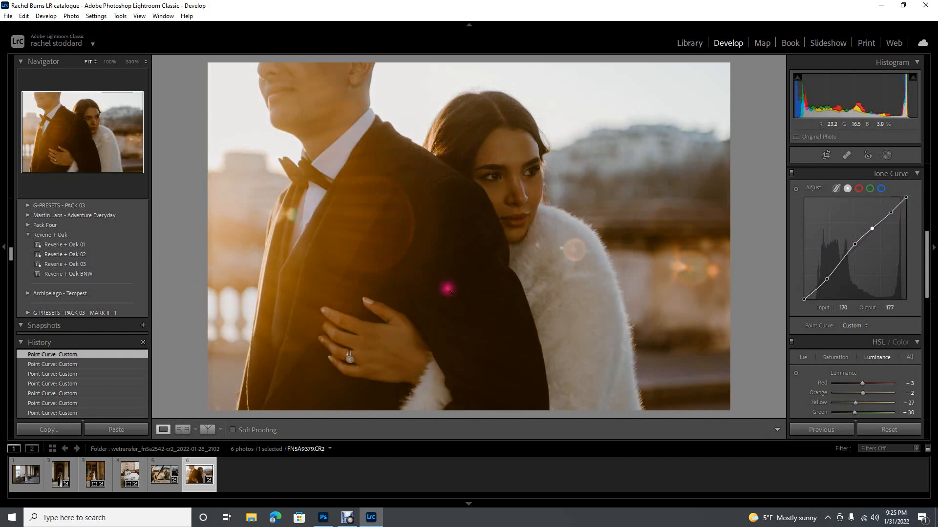
# Try the curve's midtone point at 123/140 and at 122/139, and reapply the Reverie + Oak 02 preset.
pyautogui.click(855, 245)
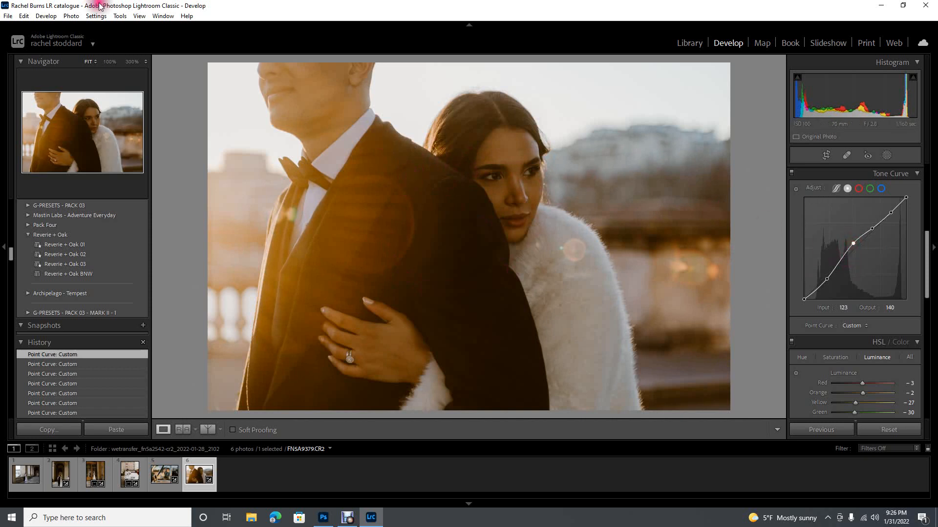
pyautogui.click(22, 16)
pyautogui.click(40, 27)
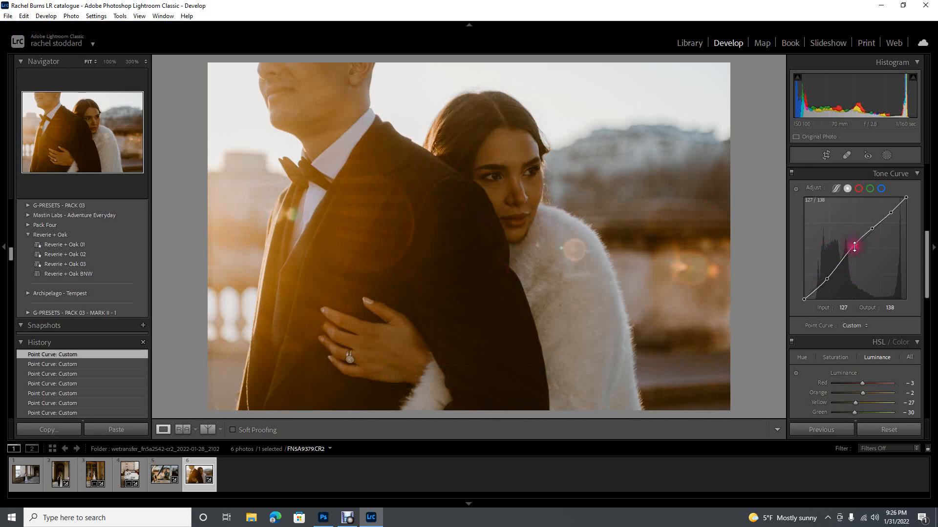
pyautogui.moveTo(854, 247); pyautogui.dragTo(854, 247)
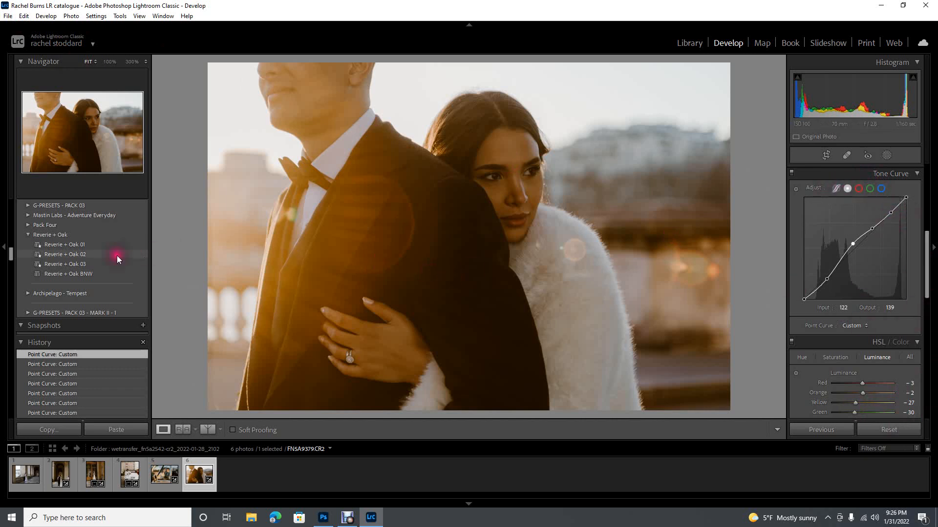
pyautogui.click(90, 253)
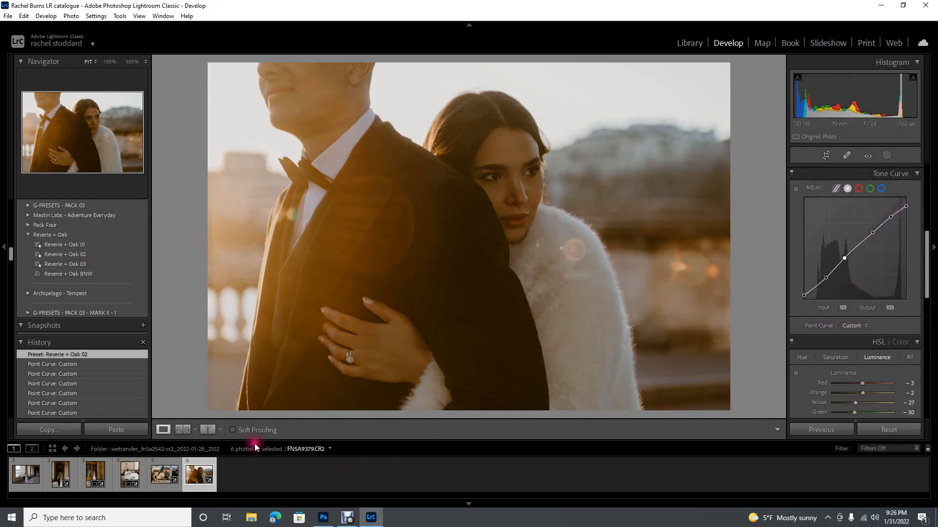
# Reset all develop settings of the photo of the bride on the white car and straighten it by -1.15 degrees.
pyautogui.click(125, 474)
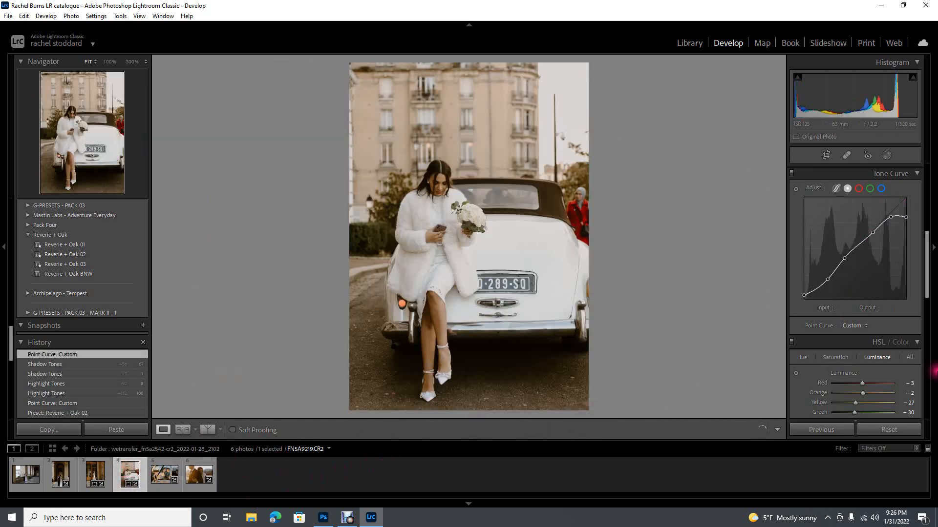
pyautogui.click(882, 429)
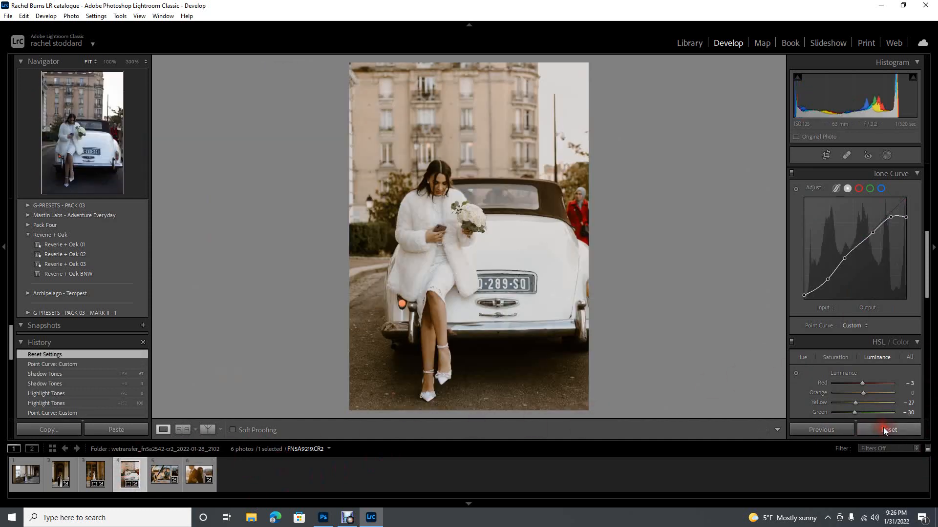
pyautogui.click(826, 156)
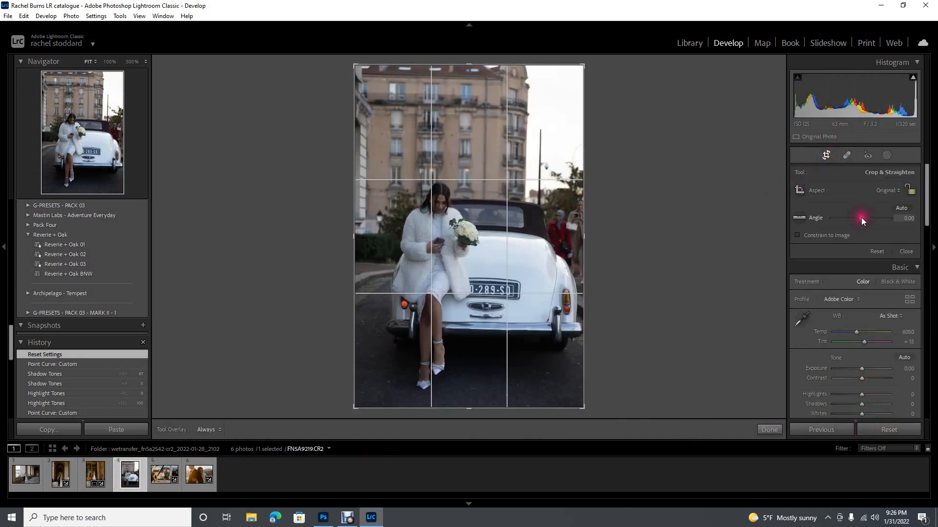
pyautogui.moveTo(860, 218); pyautogui.dragTo(860, 219)
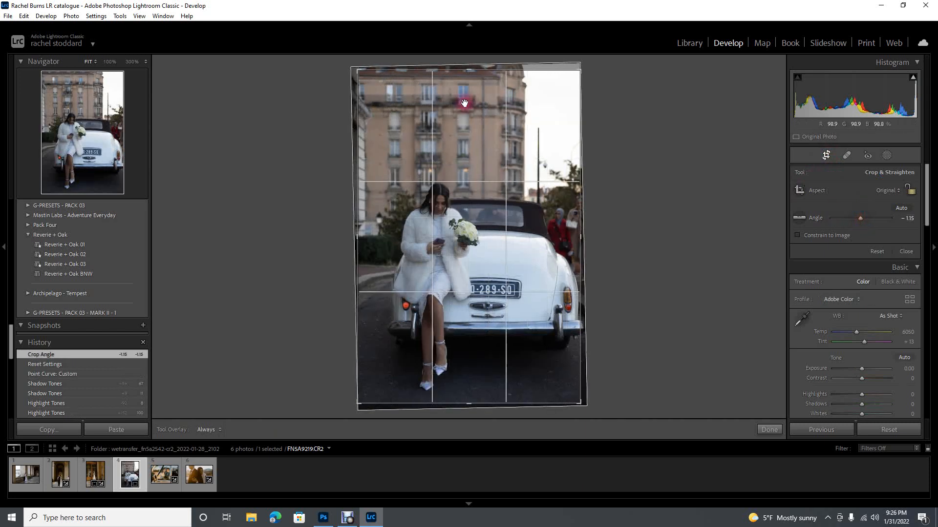
# Crop the car photo tighter around the bride, trimming the upper edge and both sides, and apply the crop.
pyautogui.moveTo(357, 70); pyautogui.dragTo(361, 82)
pyautogui.moveTo(481, 182); pyautogui.dragTo(486, 174)
pyautogui.moveTo(575, 81); pyautogui.dragTo(565, 82)
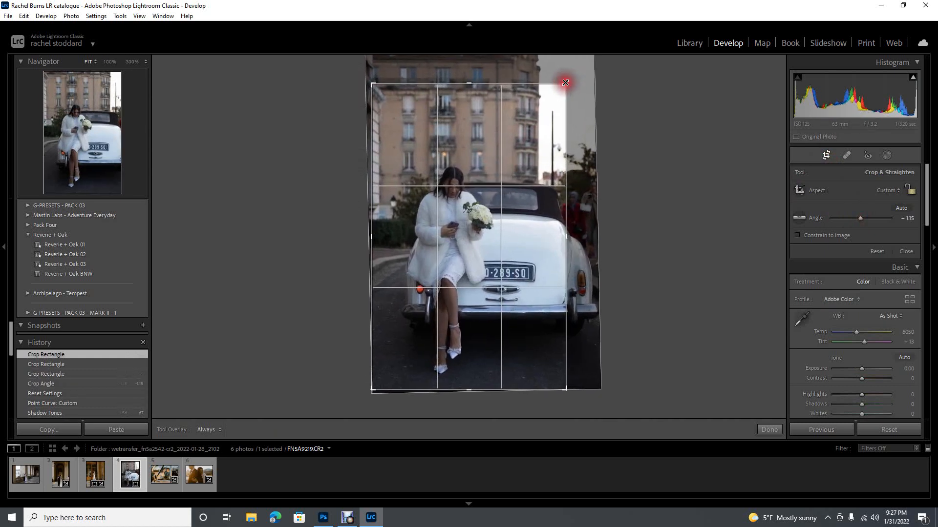
pyautogui.press('Return')
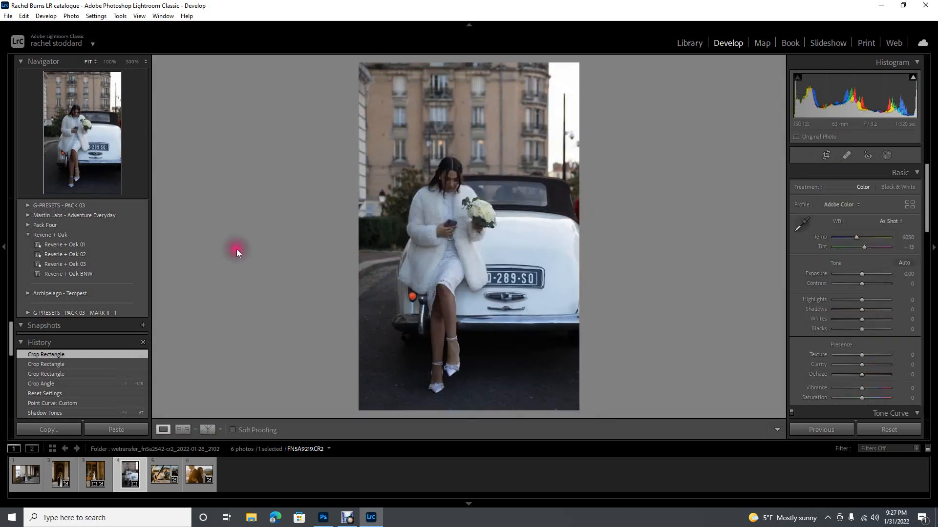
# Apply the Reverie + Oak 02 preset, and reshape the curve's highlights with a point at 232/231 and the white end point at 255/220.
pyautogui.click(102, 254)
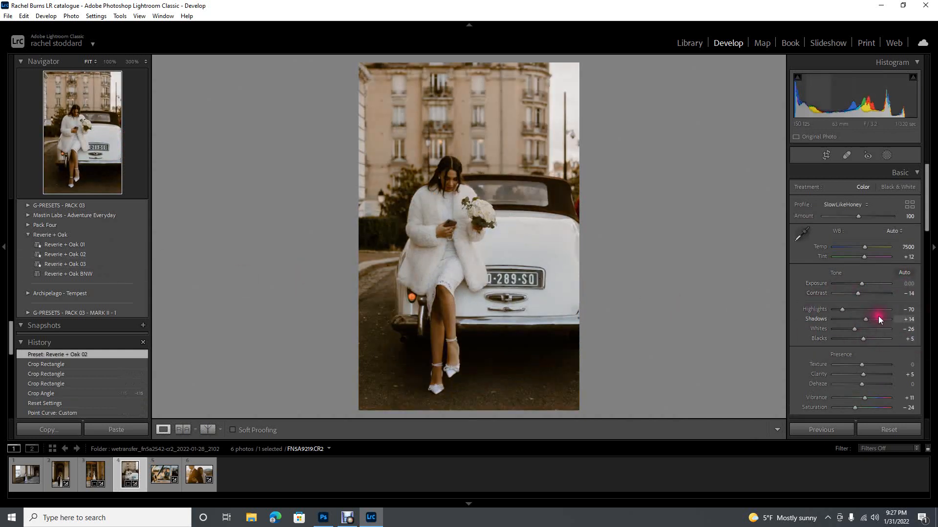
pyautogui.scroll(-5, 884, 267)
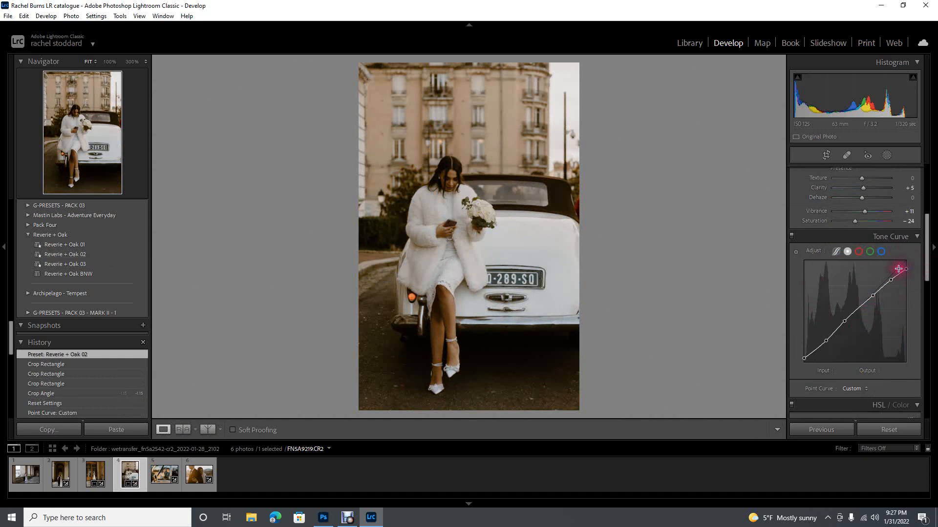
pyautogui.moveTo(893, 278); pyautogui.dragTo(912, 260)
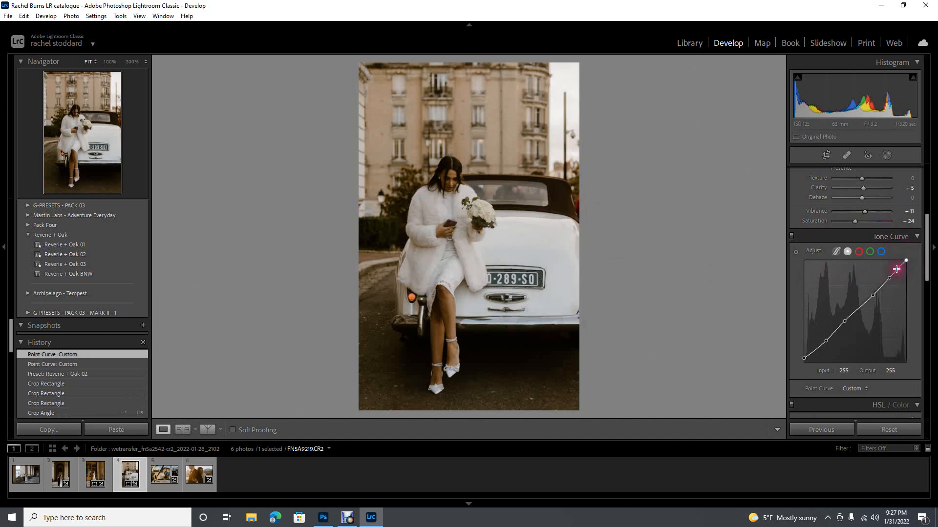
pyautogui.click(898, 270)
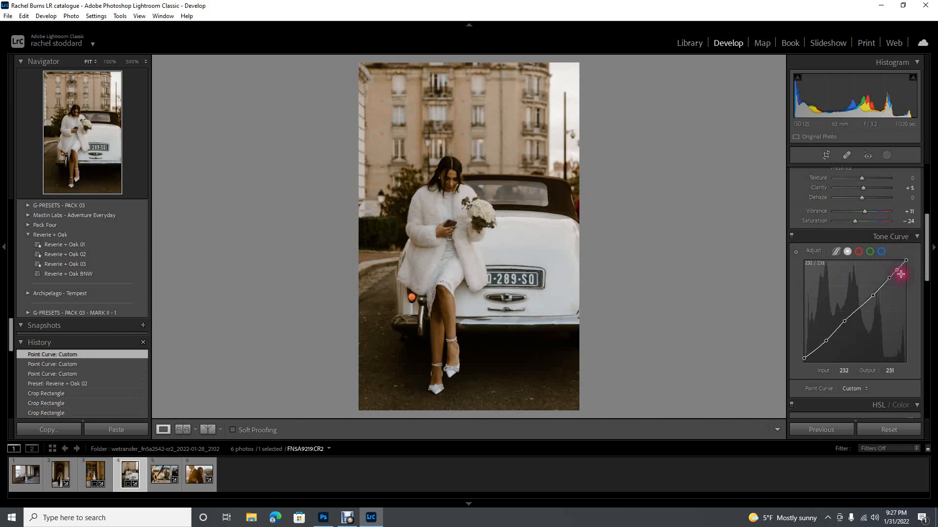
pyautogui.moveTo(907, 263)
pyautogui.mouseDown()
pyautogui.moveTo(914, 277)
pyautogui.moveTo(907, 274)
pyautogui.mouseUp()
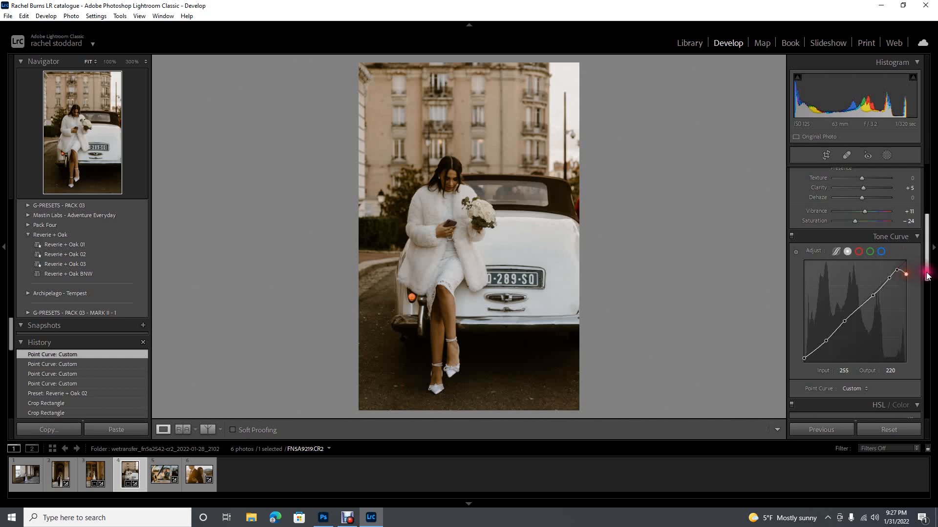
# Set the parametric curve's Highlights to -25 and return to the point curve.
pyautogui.click(836, 251)
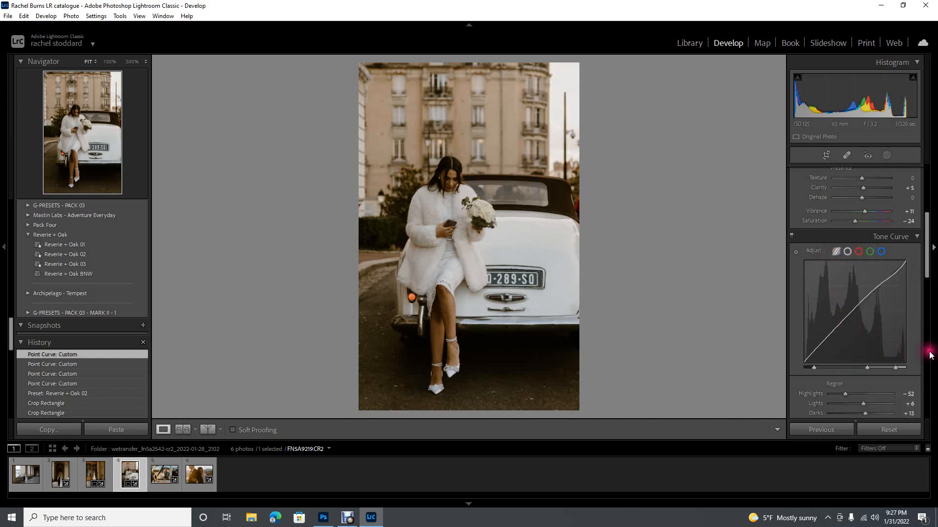
pyautogui.scroll(-3, 929, 355)
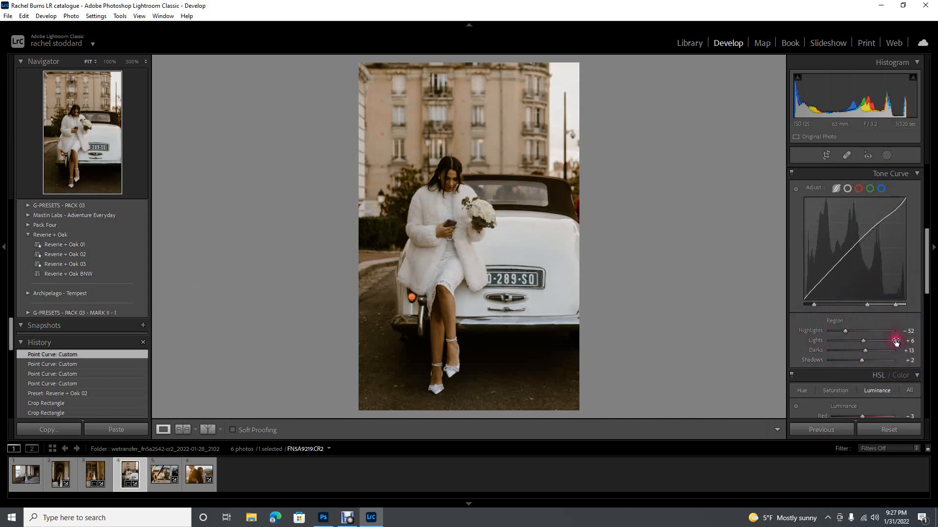
pyautogui.moveTo(844, 331)
pyautogui.mouseDown()
pyautogui.moveTo(822, 331)
pyautogui.moveTo(904, 351)
pyautogui.moveTo(880, 350)
pyautogui.moveTo(852, 331)
pyautogui.mouseUp()
pyautogui.click(848, 189)
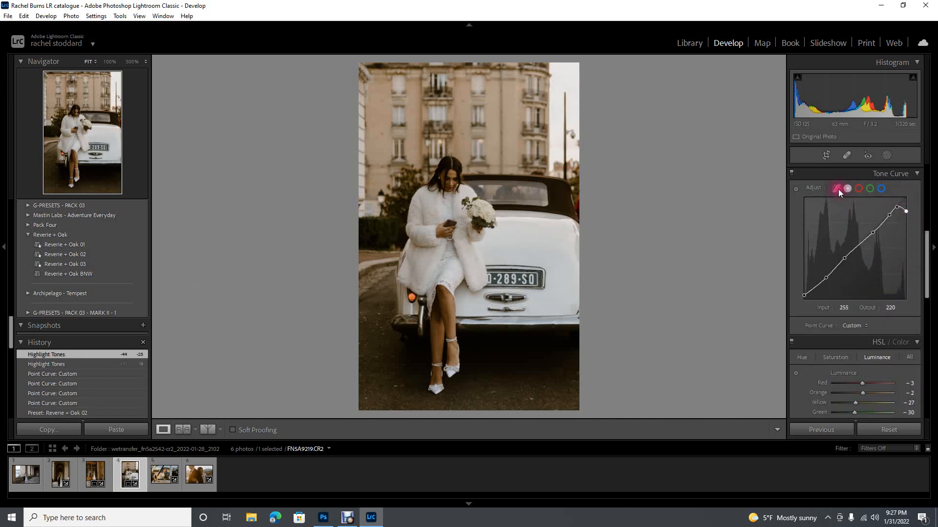
# Raise the parametric curve's Highlights to +100 and return to the point curve.
pyautogui.click(838, 189)
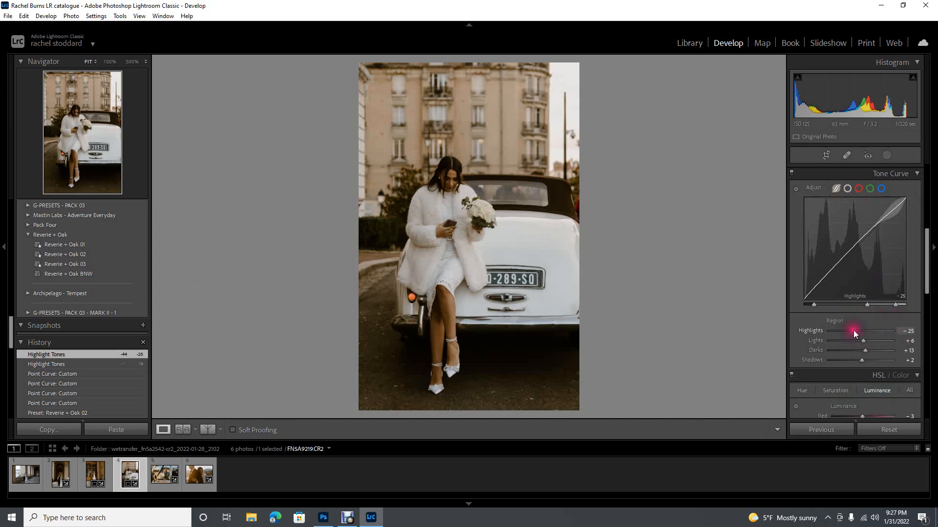
pyautogui.moveTo(850, 331); pyautogui.dragTo(896, 321)
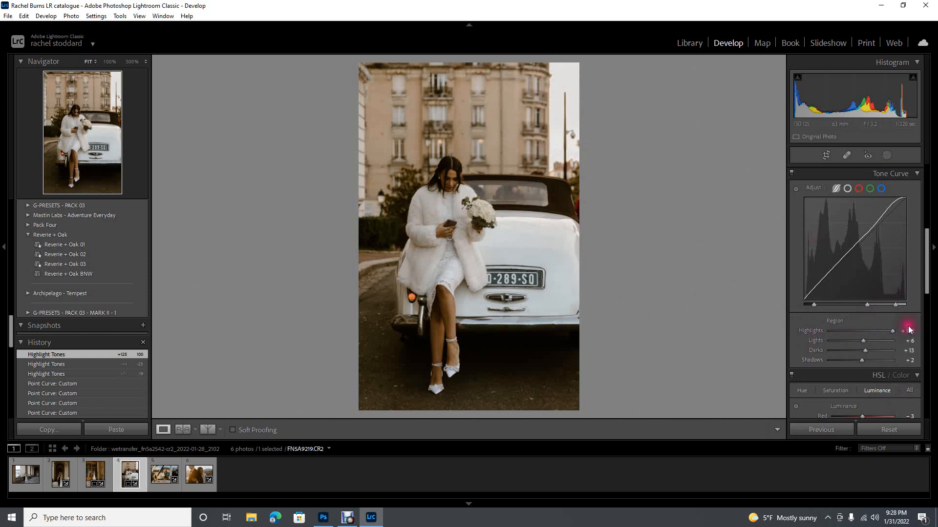
pyautogui.click(848, 190)
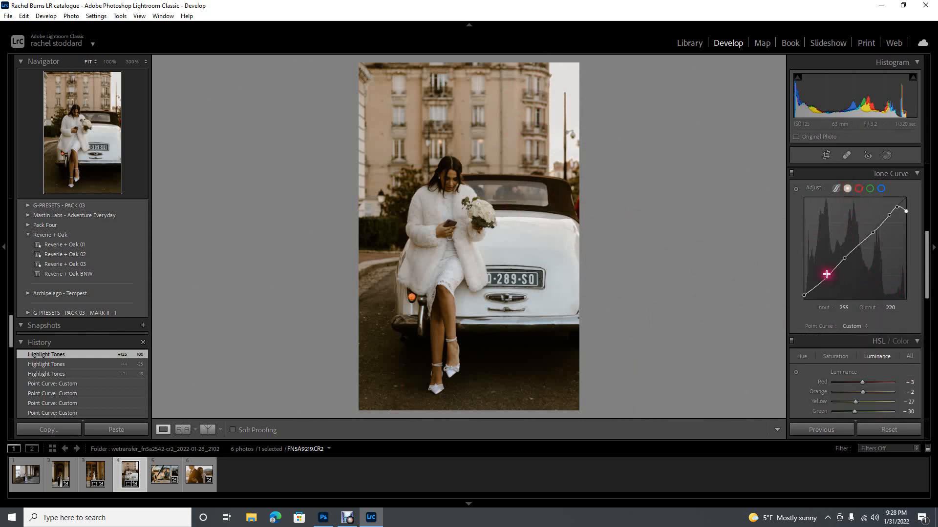
# Add two points to the point curve around the existing shadow point and lower that shadow point to 56/50.
pyautogui.click(816, 285)
pyautogui.click(836, 268)
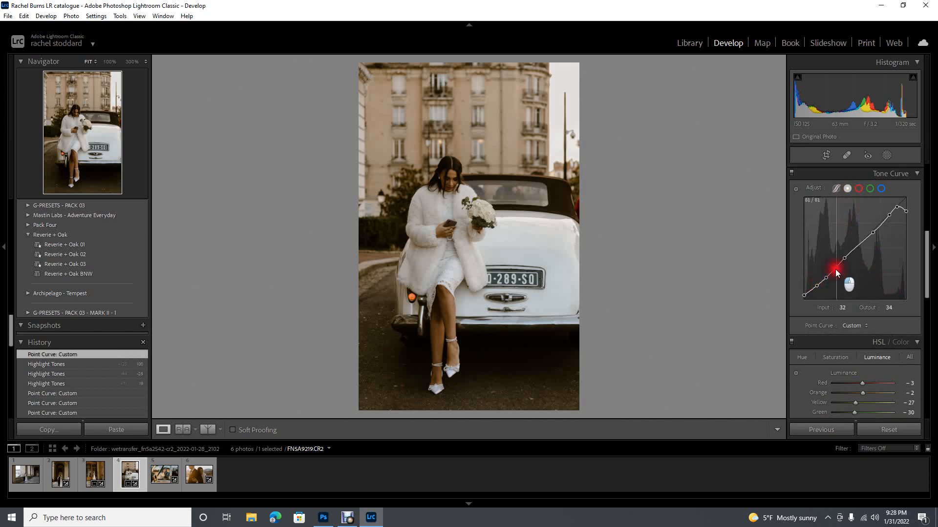
pyautogui.moveTo(827, 279); pyautogui.dragTo(826, 281)
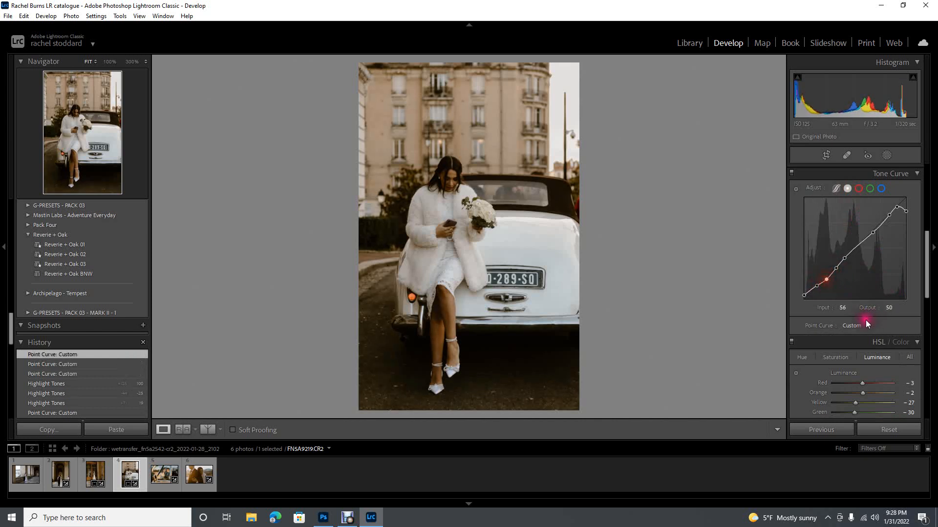
# Set the parametric curve's Shadows to -3 and raise its Darks to +44.
pyautogui.click(836, 188)
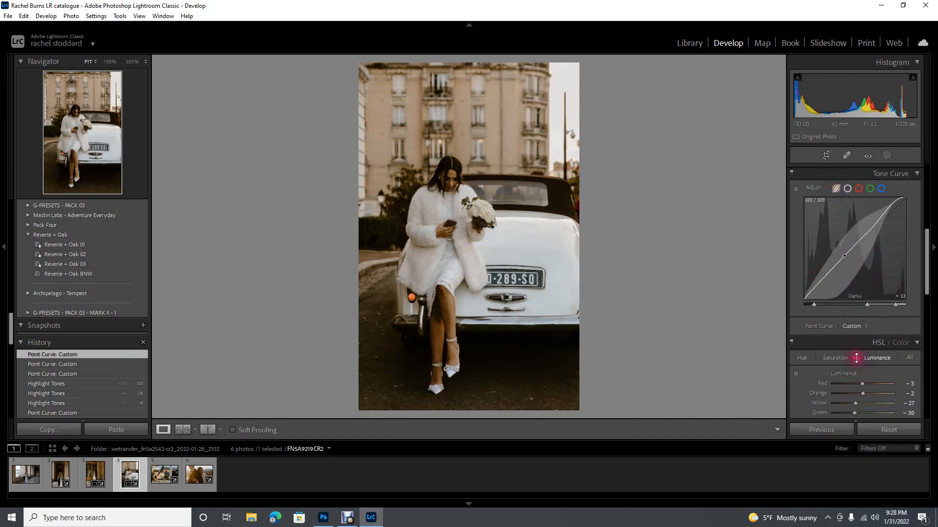
pyautogui.moveTo(865, 350); pyautogui.dragTo(860, 361)
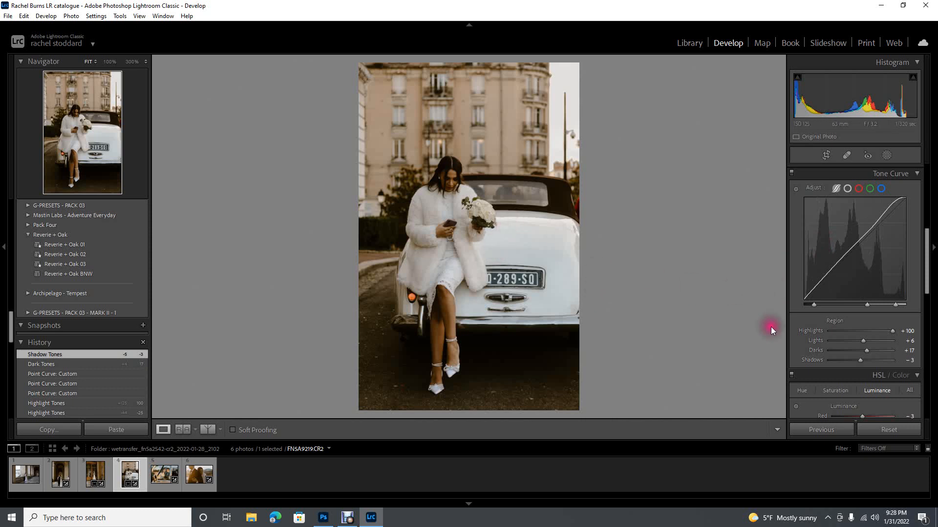
pyautogui.moveTo(864, 351)
pyautogui.mouseDown()
pyautogui.moveTo(878, 356)
pyautogui.moveTo(849, 357)
pyautogui.moveTo(876, 359)
pyautogui.mouseUp()
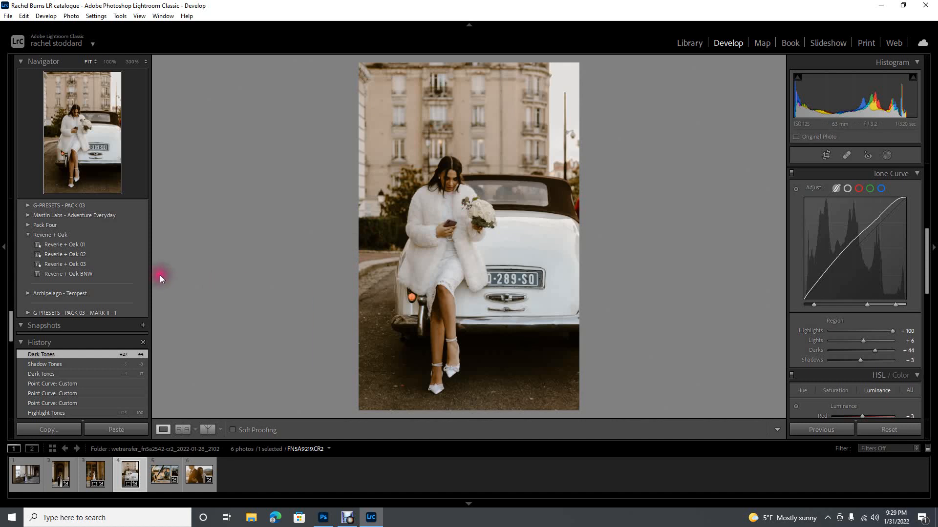
# Apply the 001 - C - SMAL Vol. 2 - 01 preset, and set the parametric curve's Darks to +34 and Shadows to +33.
pyautogui.scroll(-15, 83, 250)
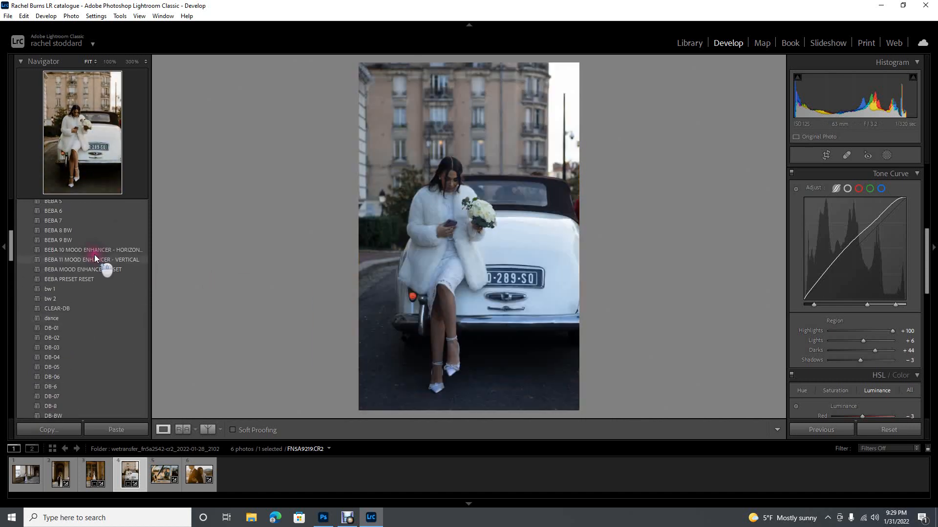
pyautogui.scroll(15, 95, 254)
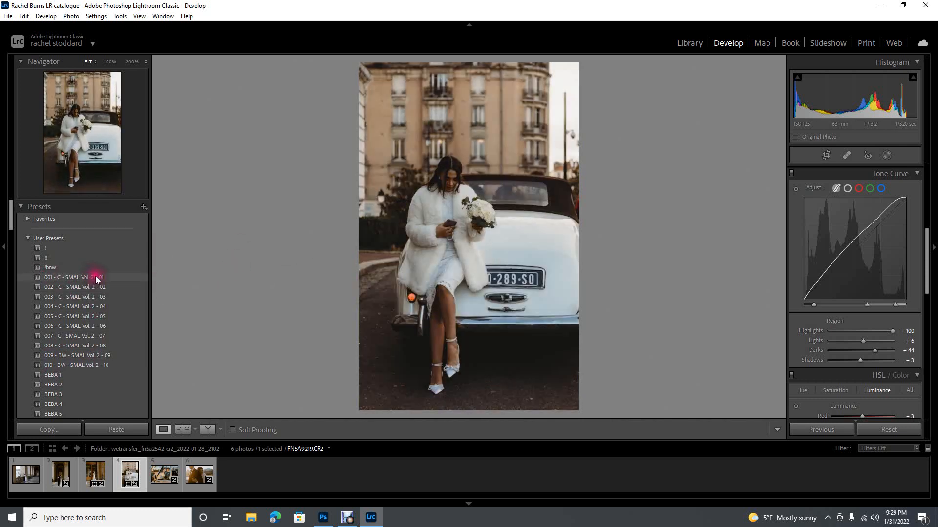
pyautogui.click(75, 278)
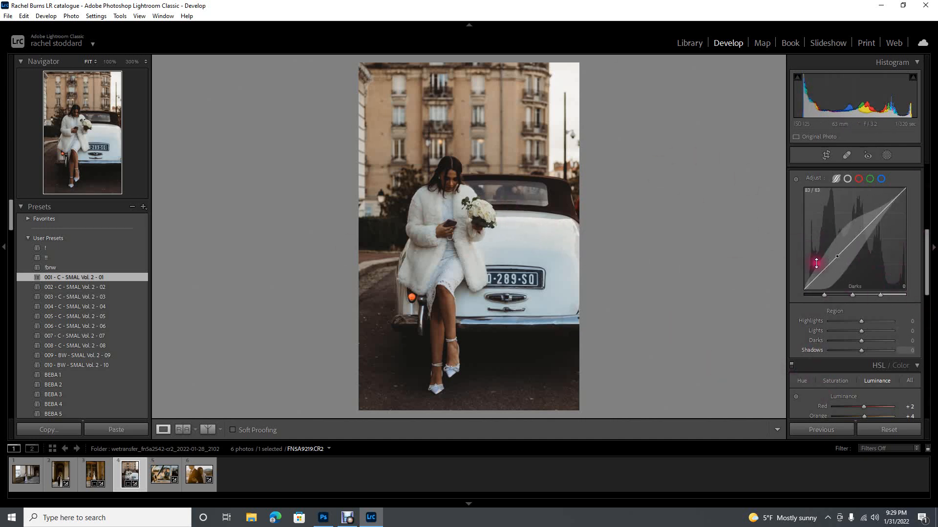
pyautogui.moveTo(863, 343); pyautogui.dragTo(871, 354)
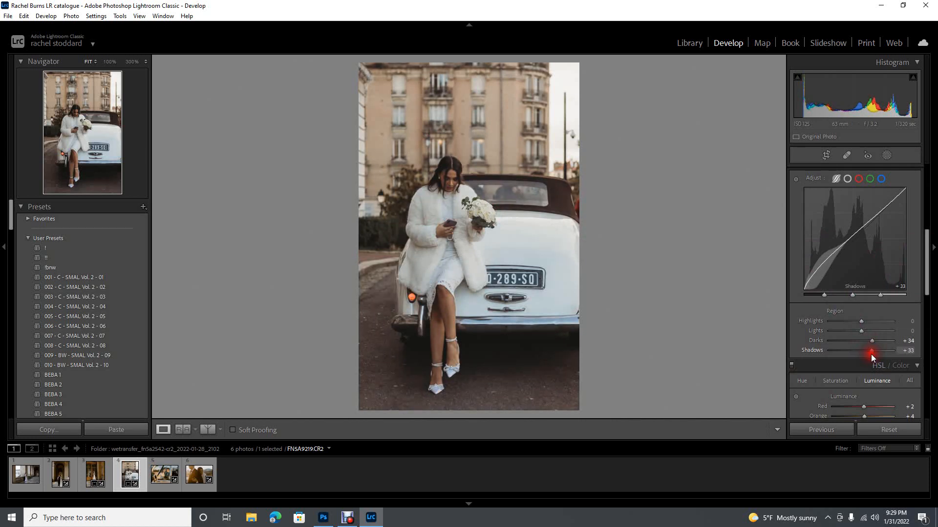
# Raise the Contrast to +21 and reduce the parametric curve's Darks to +14.
pyautogui.scroll(5, 874, 296)
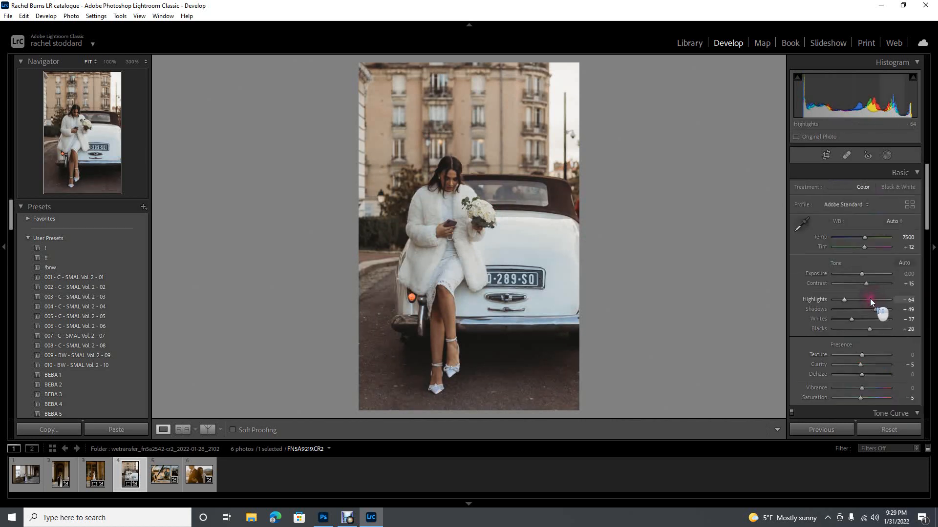
pyautogui.moveTo(860, 275)
pyautogui.mouseDown()
pyautogui.moveTo(866, 282)
pyautogui.moveTo(859, 274)
pyautogui.mouseUp()
pyautogui.moveTo(865, 283); pyautogui.dragTo(865, 279)
pyautogui.scroll(-5, 865, 313)
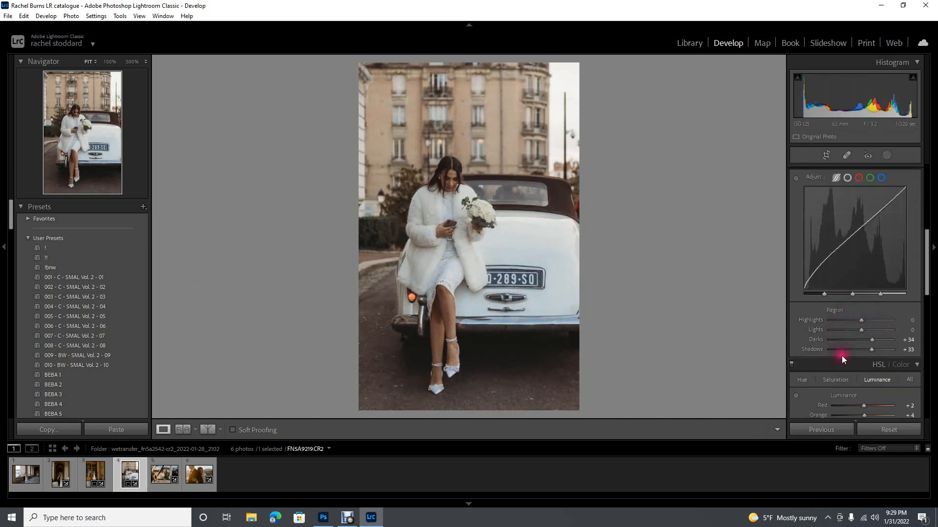
pyautogui.click(872, 340)
pyautogui.moveTo(872, 339); pyautogui.dragTo(866, 338)
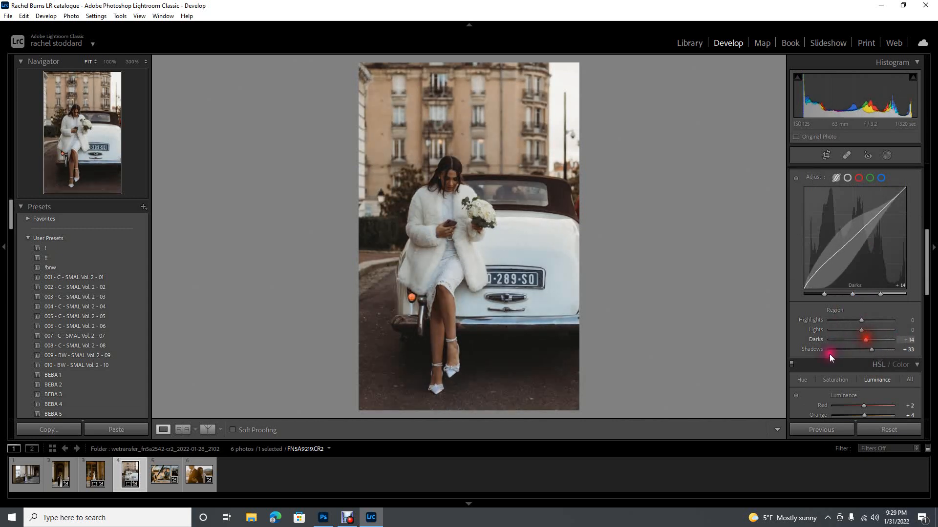
# Reset the car photo, darken its Exposure to -1.49 and apply the 001 - C - SMAL Vol. 2 - 01 preset.
pyautogui.scroll(5, 894, 349)
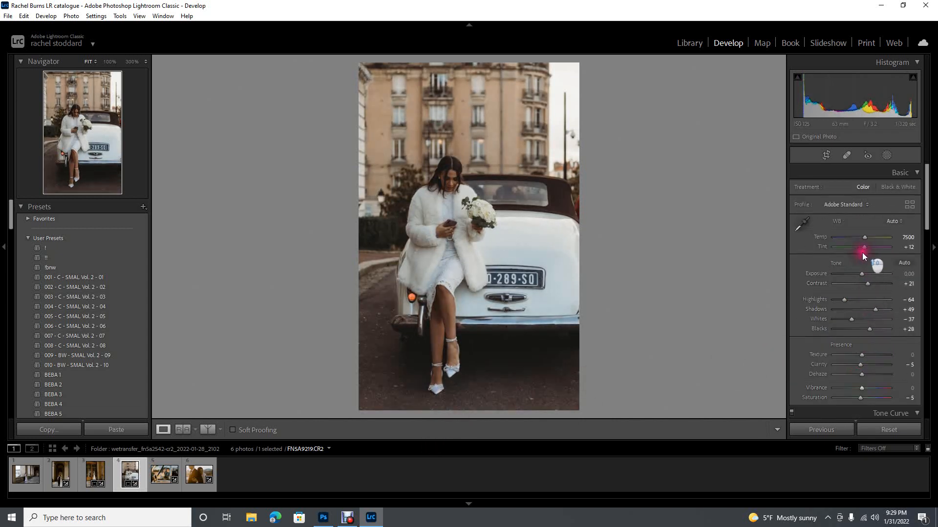
pyautogui.click(888, 430)
pyautogui.moveTo(862, 274); pyautogui.dragTo(852, 273)
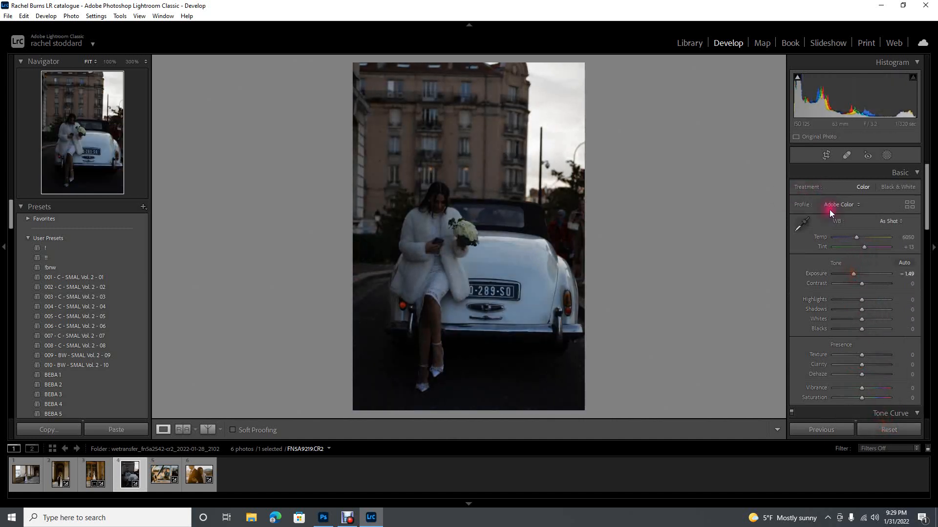
pyautogui.scroll(-2, 859, 303)
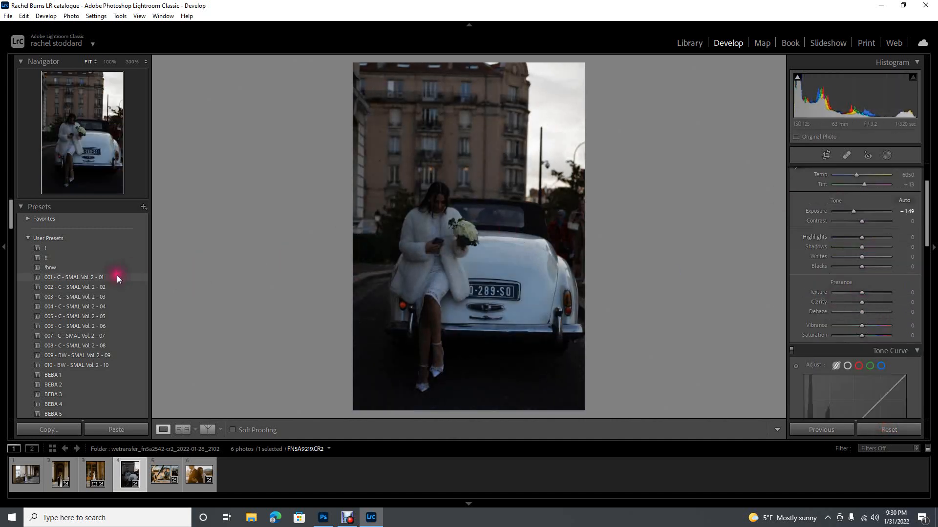
pyautogui.click(141, 277)
# Brighten the dark photo with the parametric curve's Darks at +81 and Shadows at +30, and set the Exposure to -0.97.
pyautogui.scroll(-3, 889, 310)
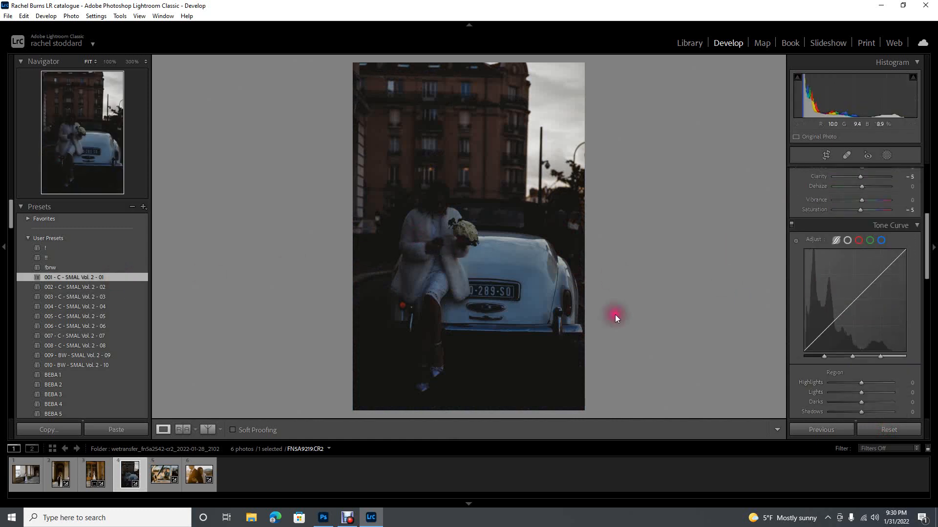
pyautogui.scroll(-2, 865, 347)
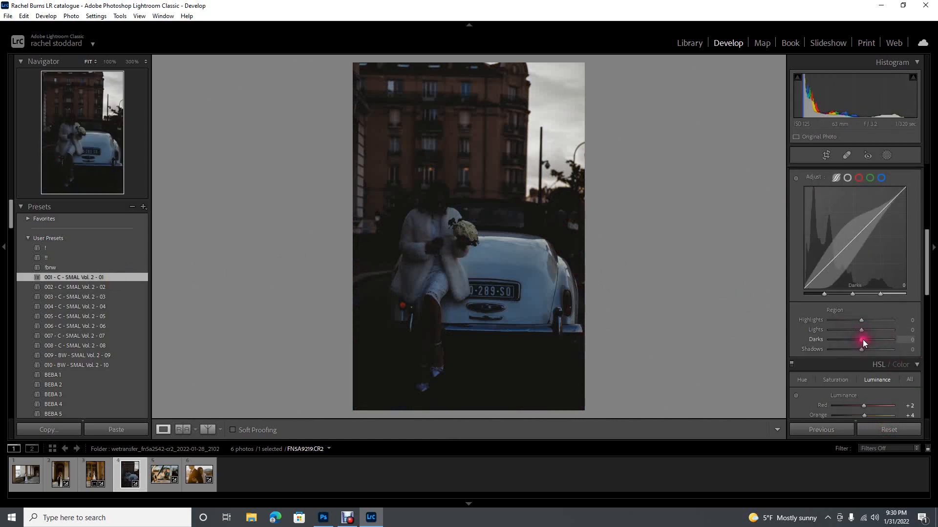
pyautogui.moveTo(861, 338)
pyautogui.mouseDown()
pyautogui.moveTo(887, 354)
pyautogui.moveTo(869, 353)
pyautogui.mouseUp()
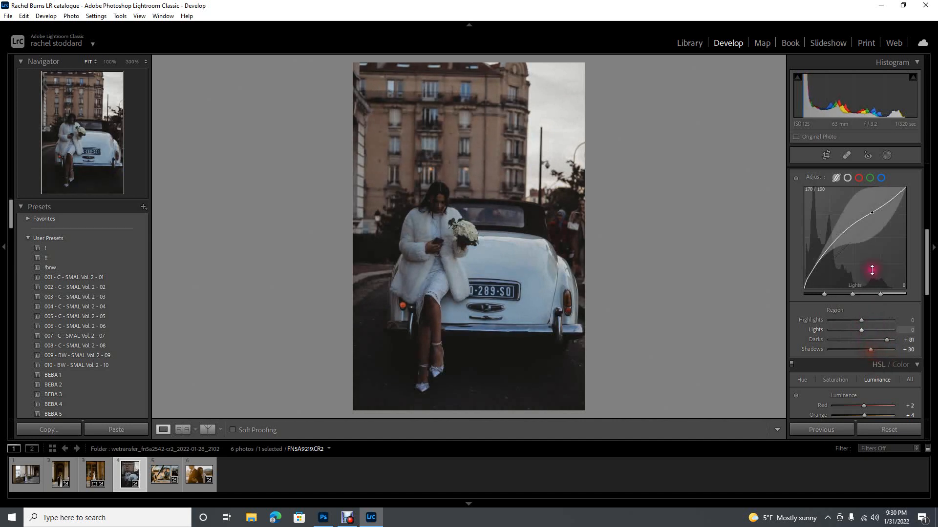
pyautogui.scroll(5, 867, 272)
pyautogui.moveTo(867, 273); pyautogui.dragTo(854, 274)
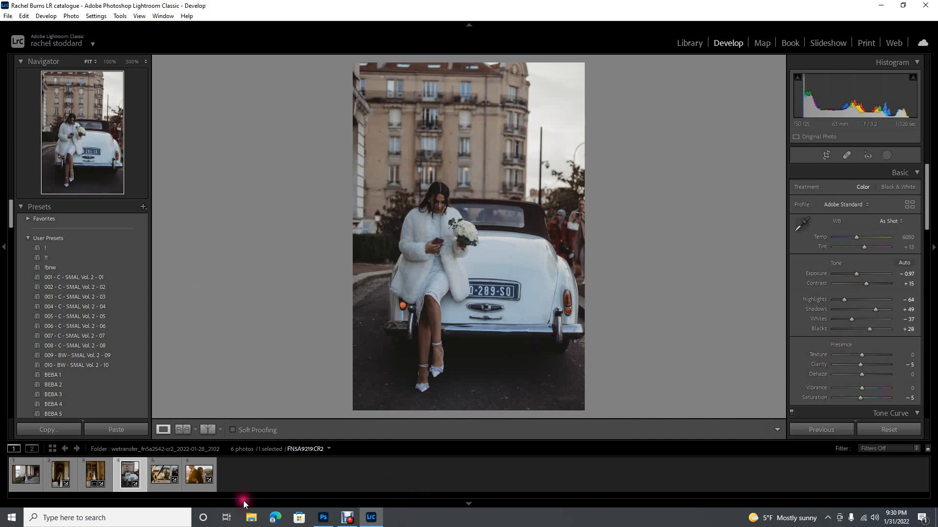
# Open the photo of the couple under the archway and apply the Reverie + Oak 02 preset.
pyautogui.click(57, 476)
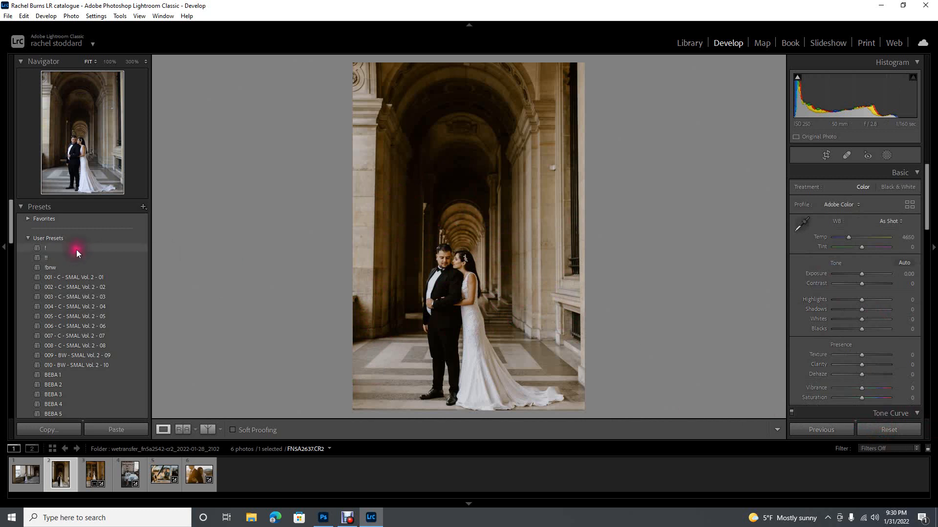
pyautogui.scroll(-5, 70, 244)
pyautogui.scroll(-10, 81, 271)
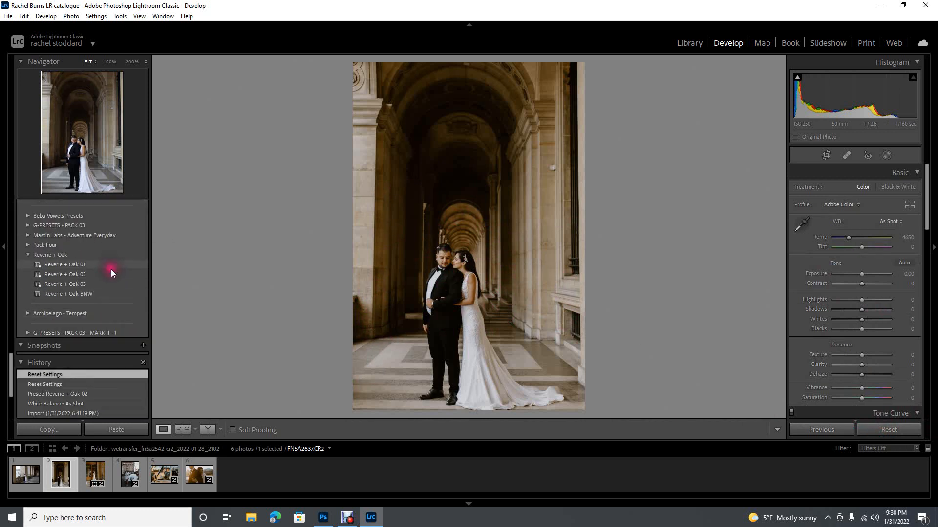
pyautogui.click(110, 274)
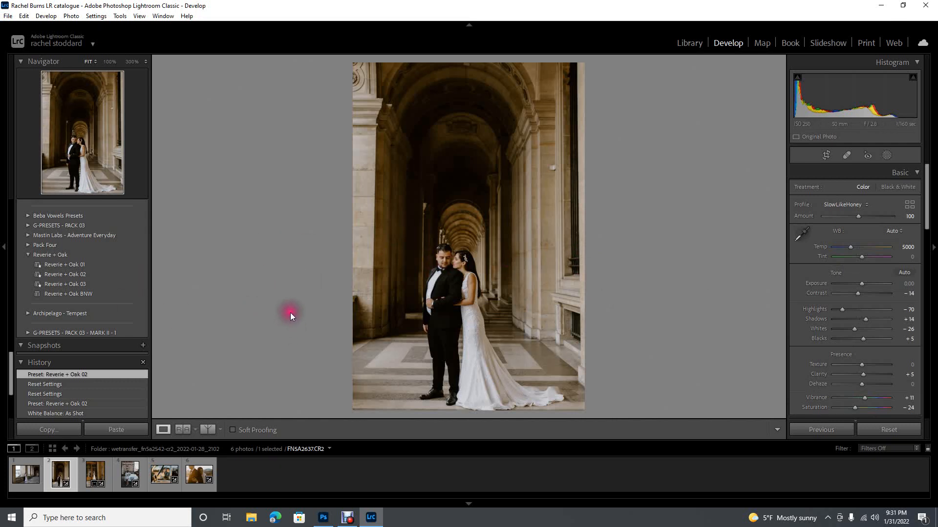
pyautogui.click(85, 274)
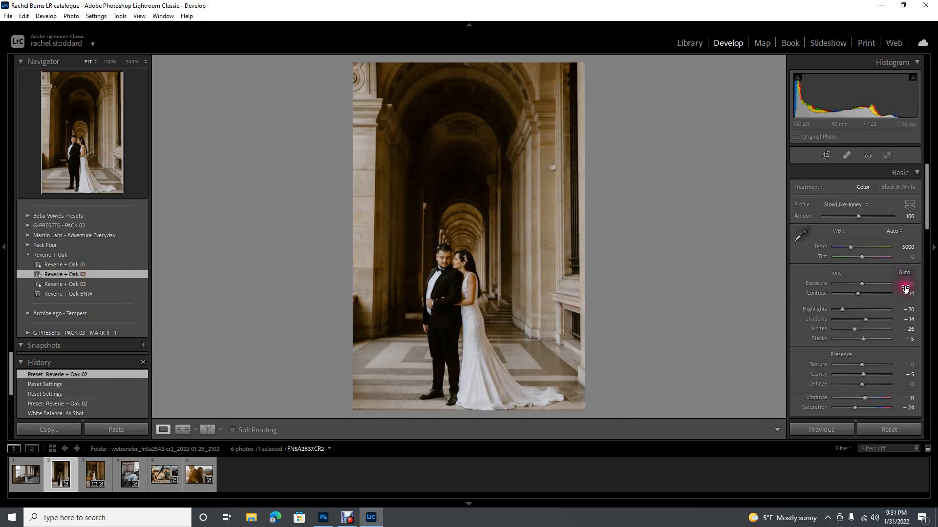
# Set the parametric Highlights to -45, and on the point curve raise the white end point to maximum output and place the highlight point at 210/210.
pyautogui.scroll(-5, 875, 283)
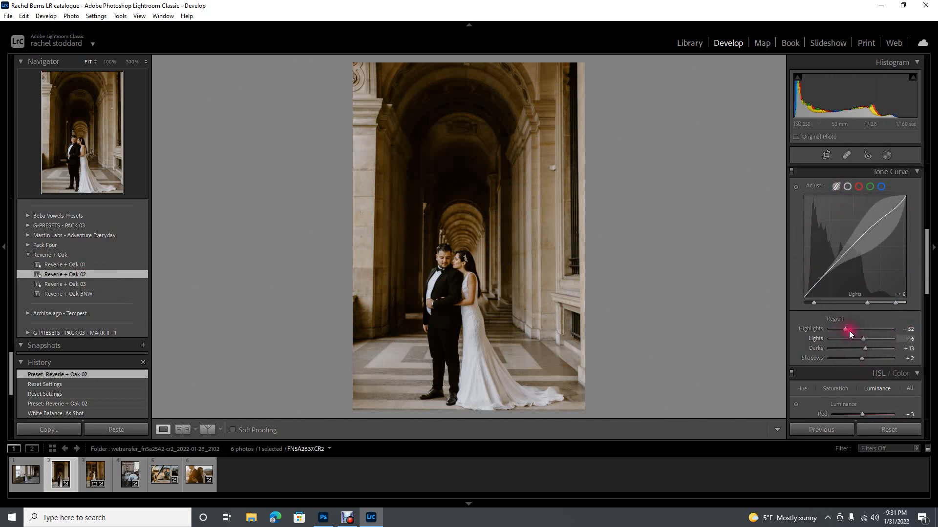
pyautogui.moveTo(846, 328)
pyautogui.mouseDown()
pyautogui.moveTo(889, 336)
pyautogui.moveTo(838, 337)
pyautogui.moveTo(880, 337)
pyautogui.moveTo(848, 342)
pyautogui.mouseUp()
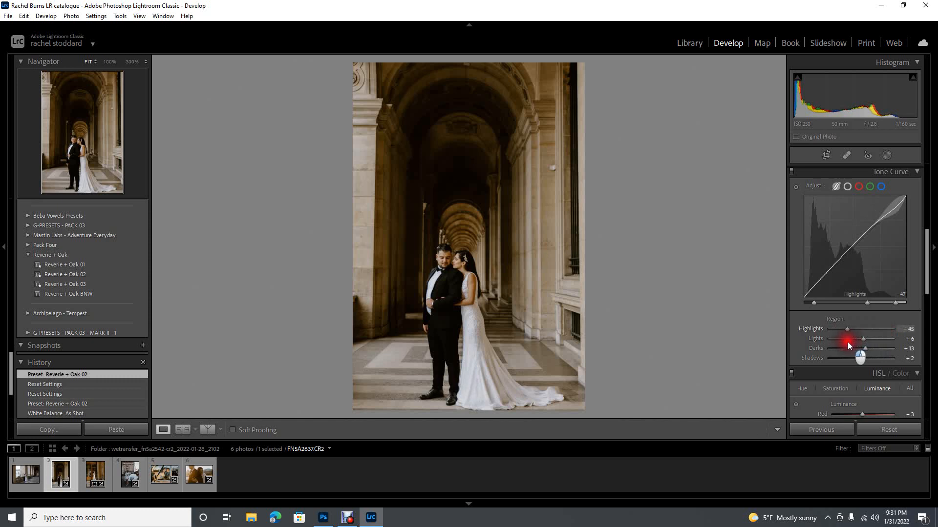
pyautogui.click(848, 186)
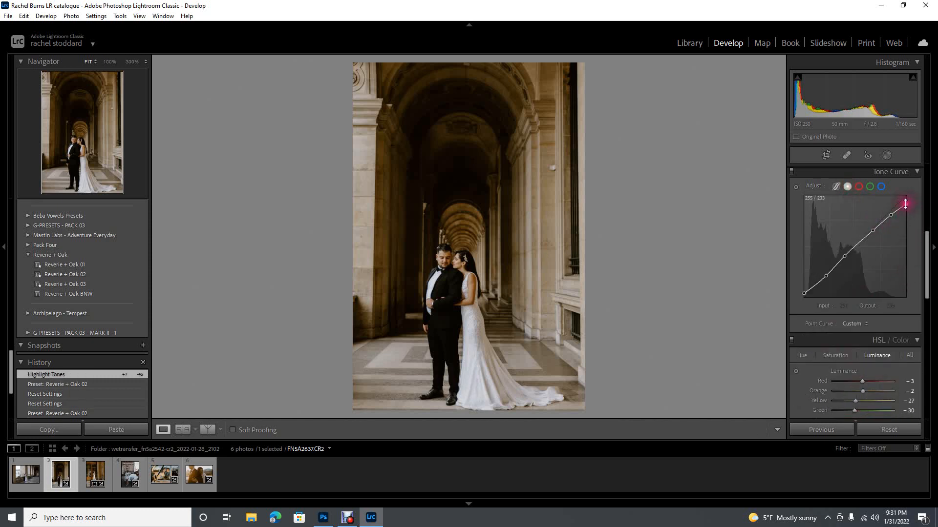
pyautogui.moveTo(907, 204); pyautogui.dragTo(889, 214)
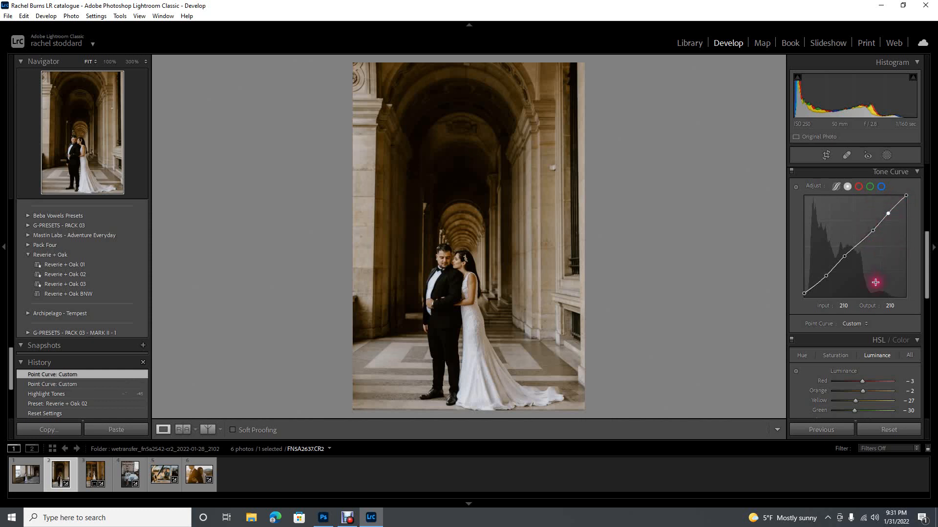
# Replace the point curve's two middle points with a single midtone point at 129/136.
pyautogui.click(873, 228)
pyautogui.doubleClick(872, 231)
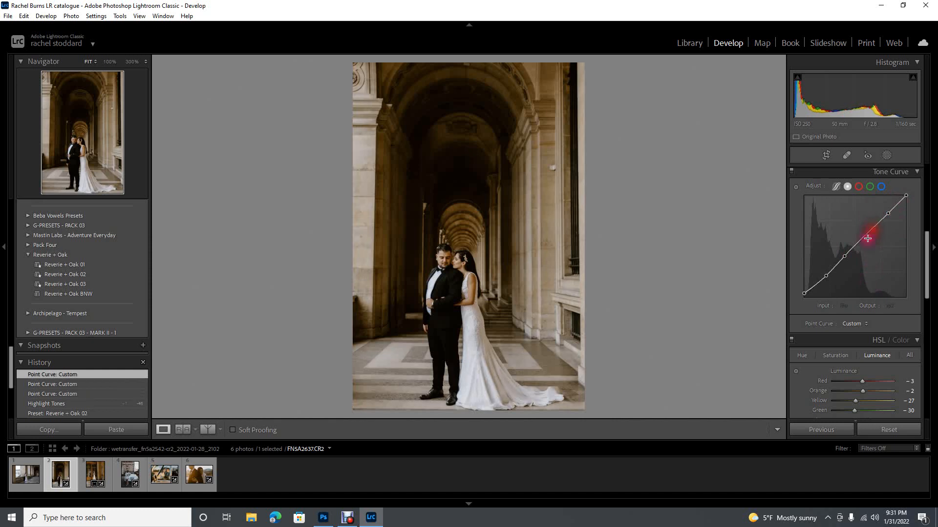
pyautogui.click(844, 256)
pyautogui.doubleClick(844, 255)
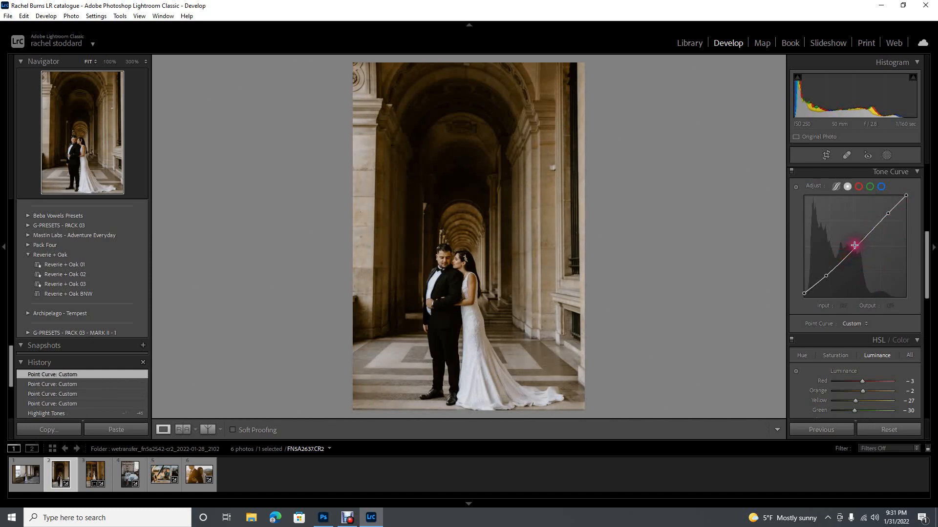
pyautogui.click(856, 246)
pyautogui.moveTo(856, 246); pyautogui.dragTo(855, 242)
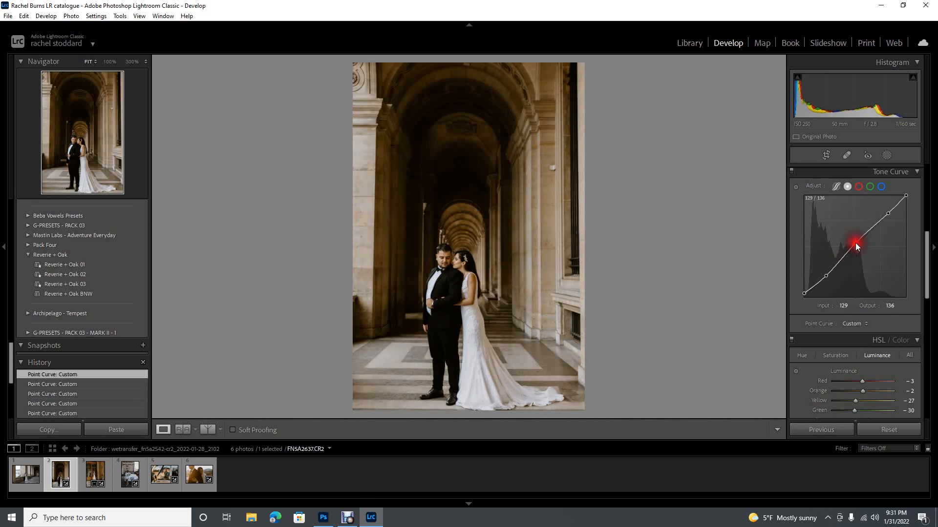
# Add two shadow points to the point curve, lift the black end point to 0/26 and slightly lower the white end point.
pyautogui.click(838, 263)
pyautogui.click(815, 285)
pyautogui.moveTo(825, 276); pyautogui.dragTo(797, 288)
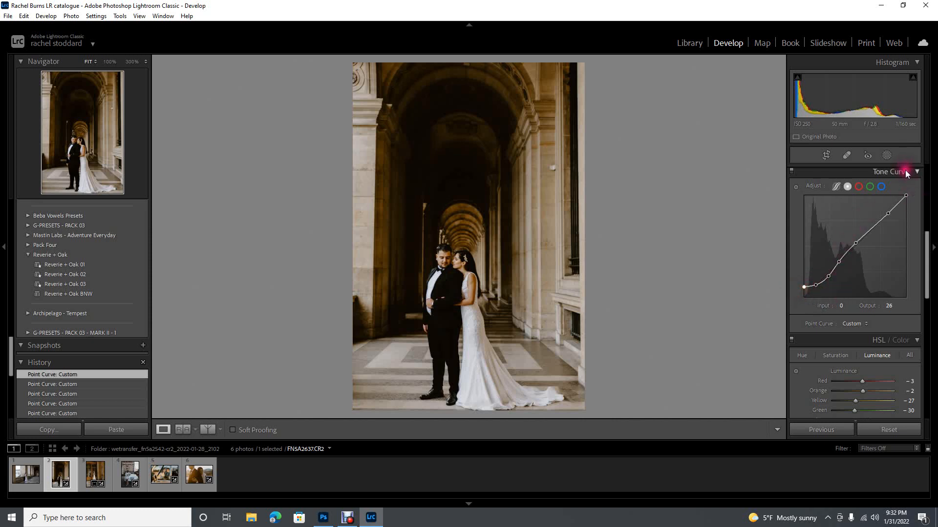
pyautogui.moveTo(907, 196); pyautogui.dragTo(907, 199)
# Set the Exposure to +0.35, the profile Amount to 200 and the Clarity to +7.
pyautogui.scroll(6, 889, 282)
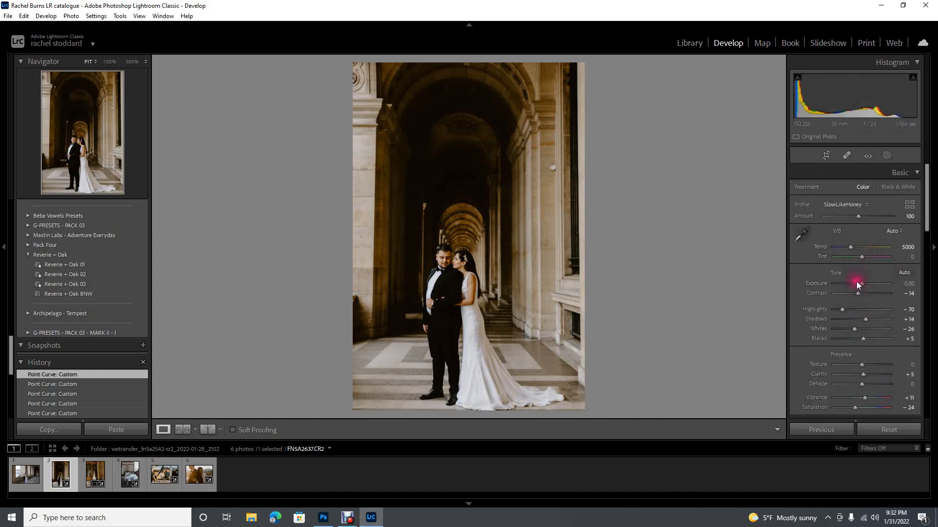
pyautogui.moveTo(857, 283); pyautogui.dragTo(862, 256)
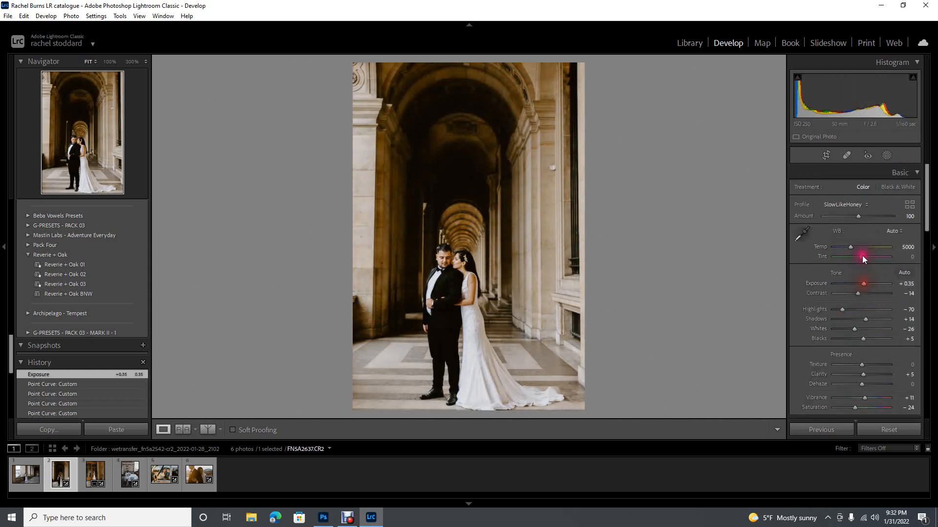
pyautogui.moveTo(858, 216); pyautogui.dragTo(894, 226)
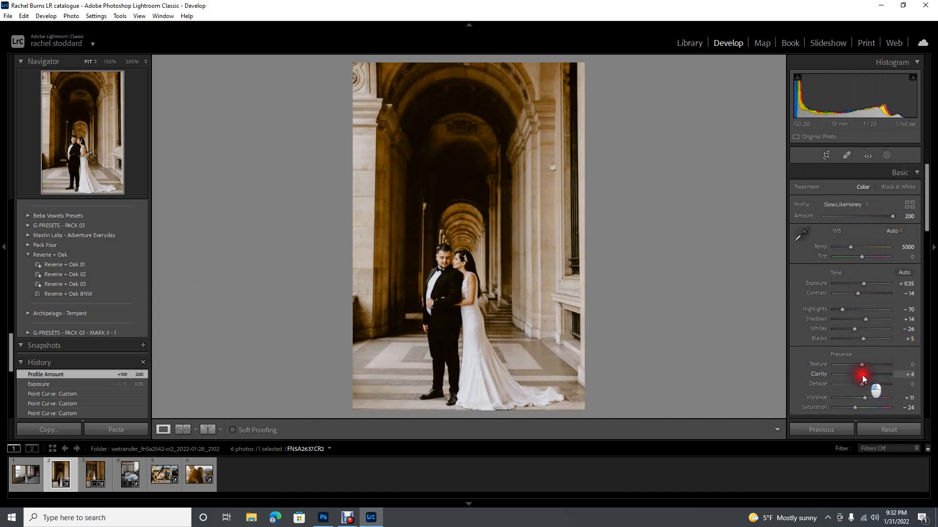
pyautogui.moveTo(860, 375); pyautogui.dragTo(863, 377)
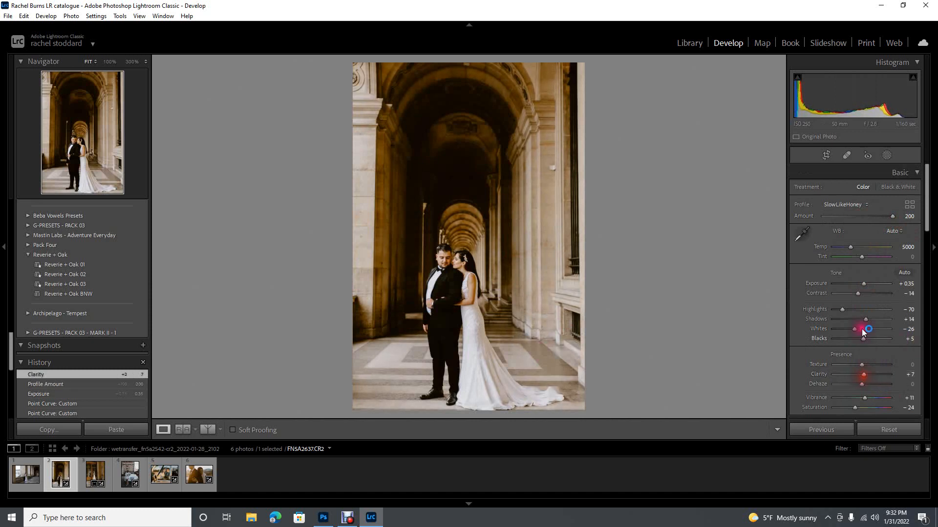
# Reset all develop settings of the archway couple photo.
pyautogui.scroll(-6, 873, 285)
pyautogui.scroll(2, 886, 290)
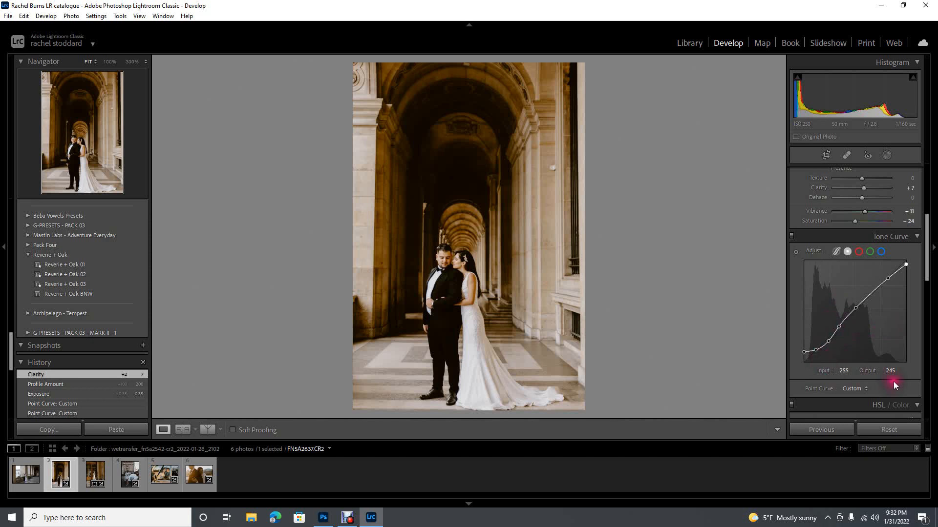
pyautogui.click(880, 431)
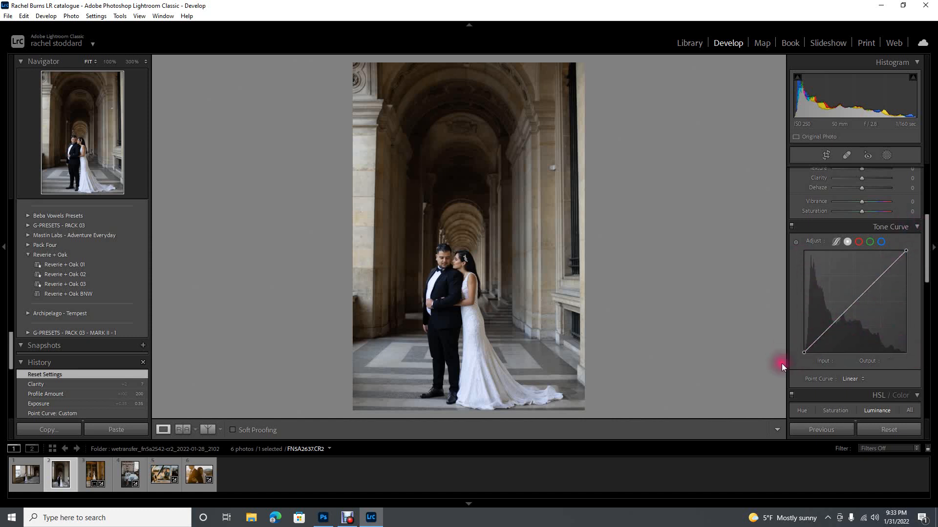
# Add five points along the straight point curve from shadows to highlights, including 63/63 and 154/156, with the midtone point at 128/129.
pyautogui.click(829, 328)
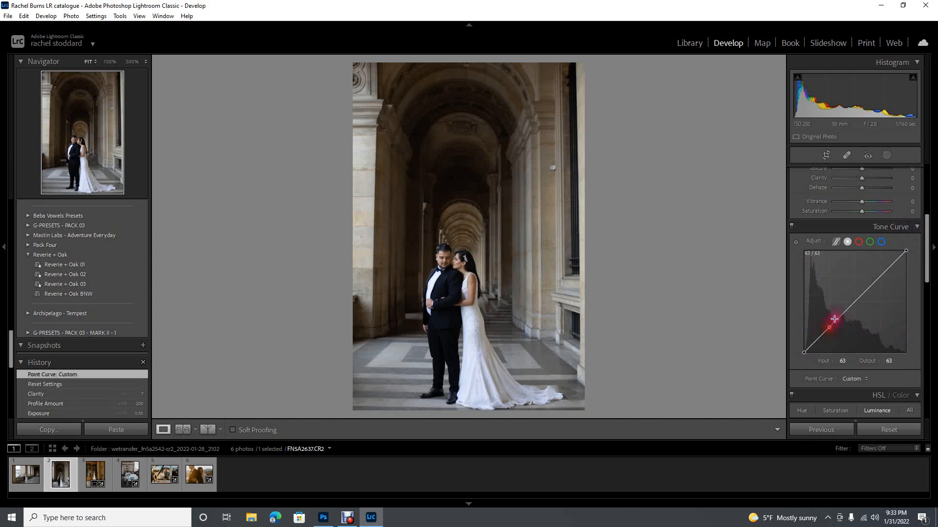
pyautogui.click(857, 301)
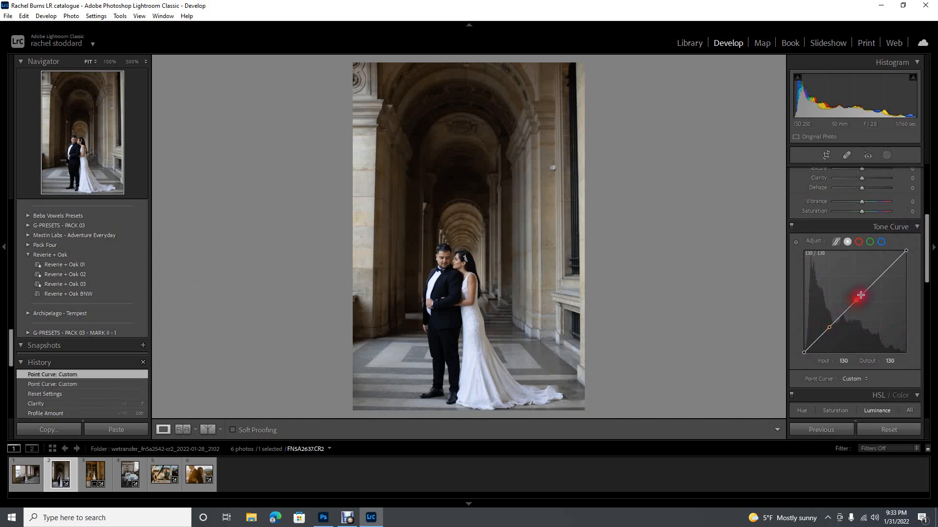
pyautogui.click(880, 276)
pyautogui.moveTo(856, 301); pyautogui.dragTo(855, 302)
pyautogui.click(844, 313)
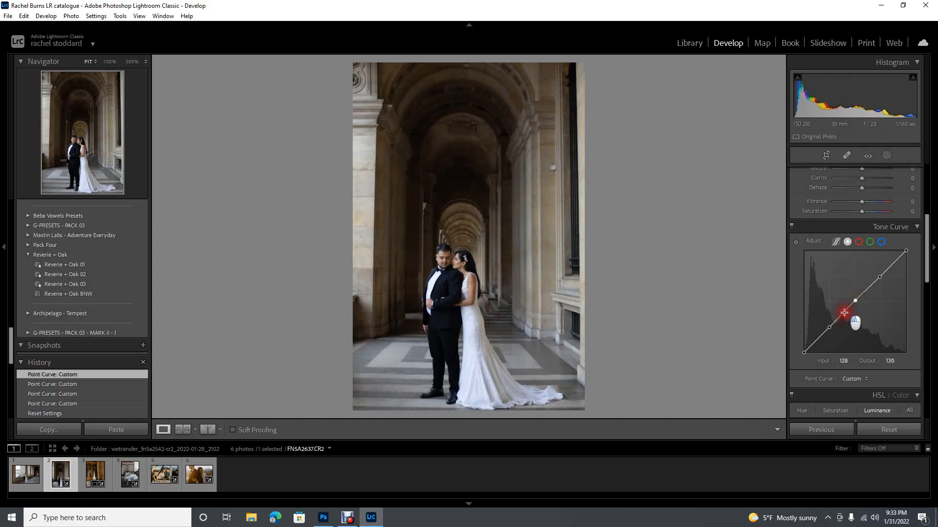
pyautogui.click(865, 290)
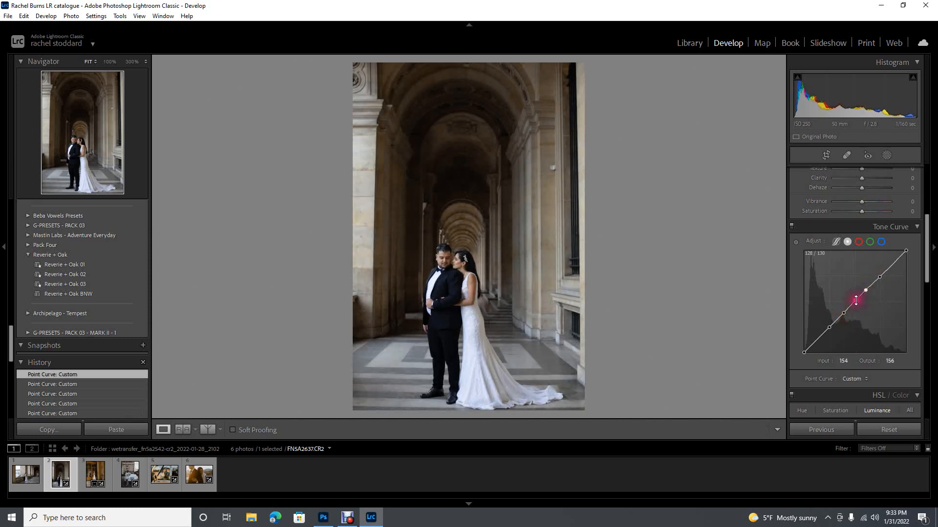
pyautogui.moveTo(855, 301); pyautogui.dragTo(855, 301)
# Sample the bride's dress and the groom's suit in the photo with the Tone Curve targeted adjustment tool.
pyautogui.click(794, 242)
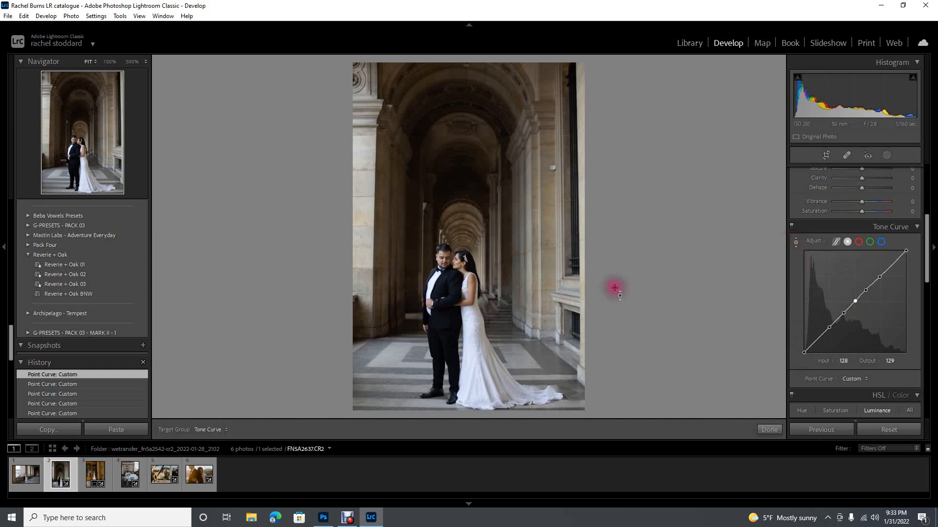
pyautogui.click(473, 321)
pyautogui.click(472, 318)
pyautogui.click(444, 317)
pyautogui.click(444, 318)
# Add two deep-shadow points to the point curve and place the lower one at 22/12.
pyautogui.click(808, 349)
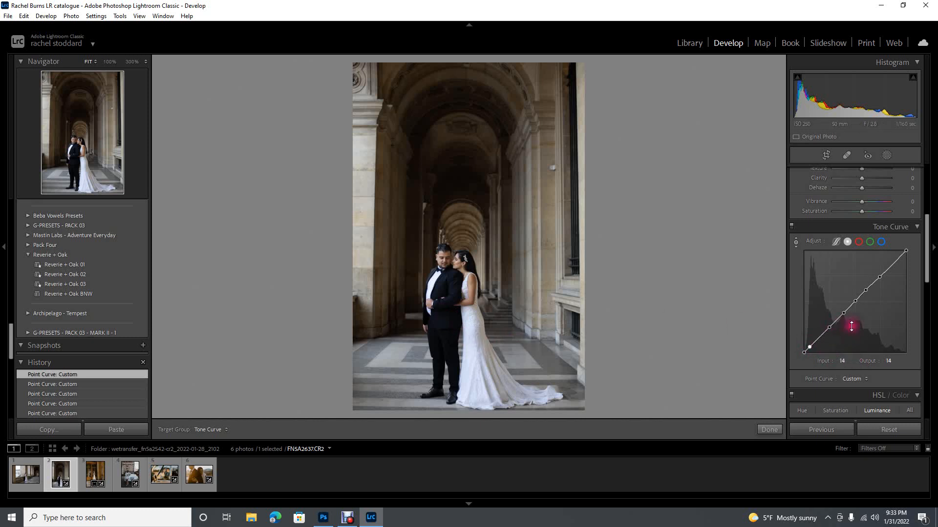
pyautogui.click(818, 340)
pyautogui.moveTo(810, 347); pyautogui.dragTo(812, 348)
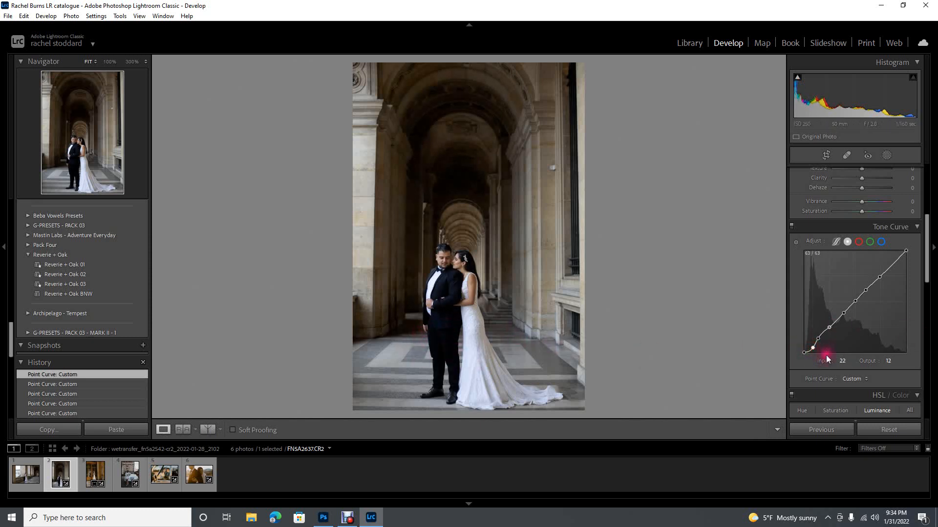
# Sample the pale stone column with the targeted adjustment tool and place the point curve's highlight point at 186/181.
pyautogui.click(795, 242)
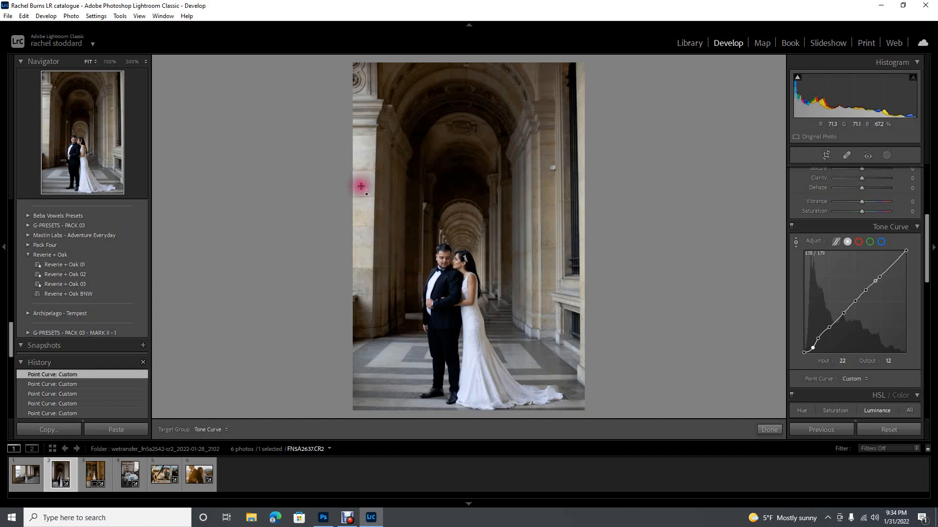
pyautogui.moveTo(361, 184); pyautogui.dragTo(367, 187)
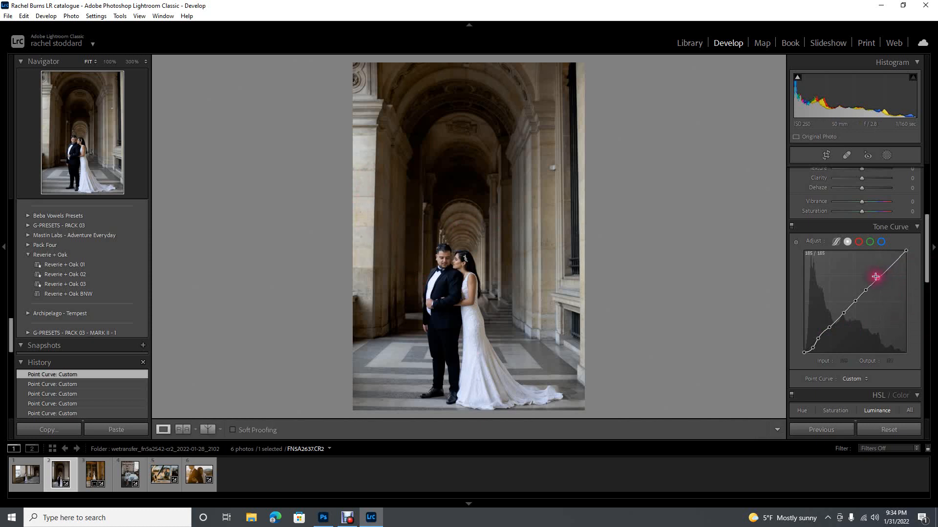
pyautogui.click(879, 280)
pyautogui.moveTo(879, 279); pyautogui.dragTo(878, 280)
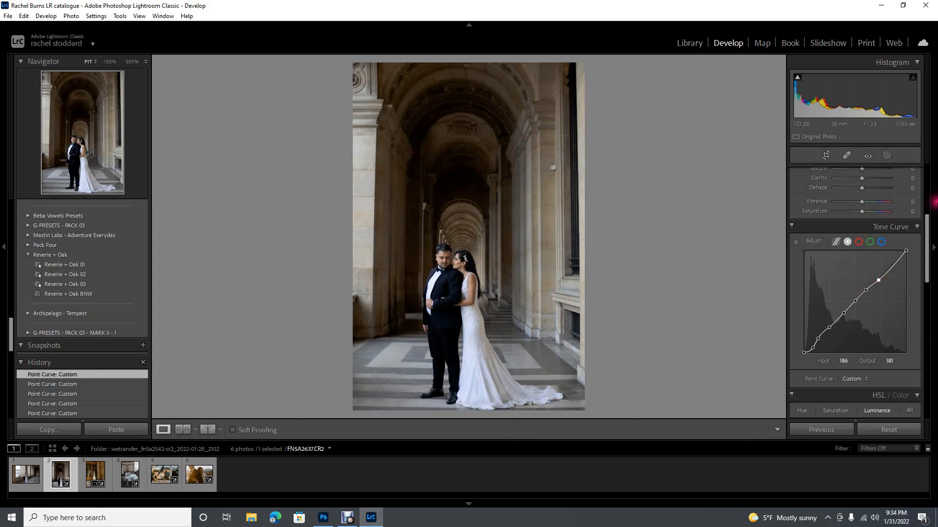
# Look through the red, green and blue channel curves and return to the red channel.
pyautogui.click(795, 243)
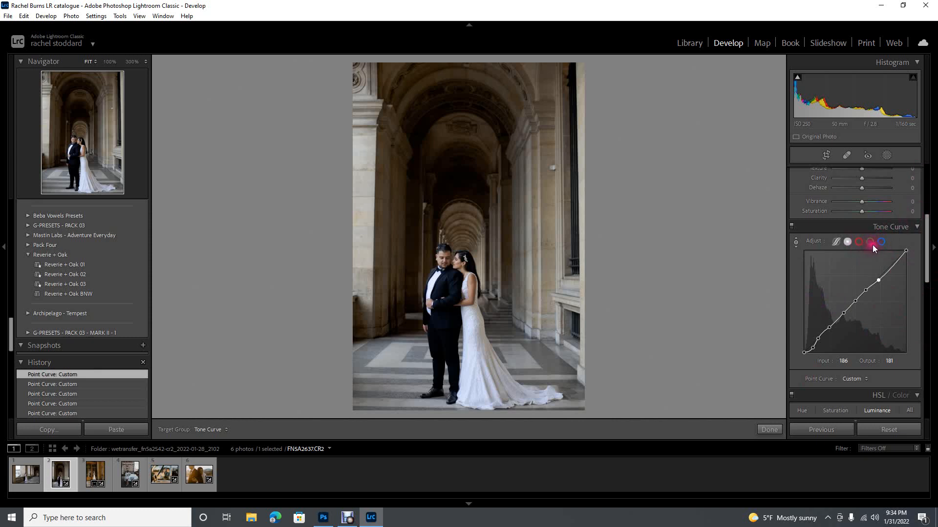
pyautogui.click(859, 242)
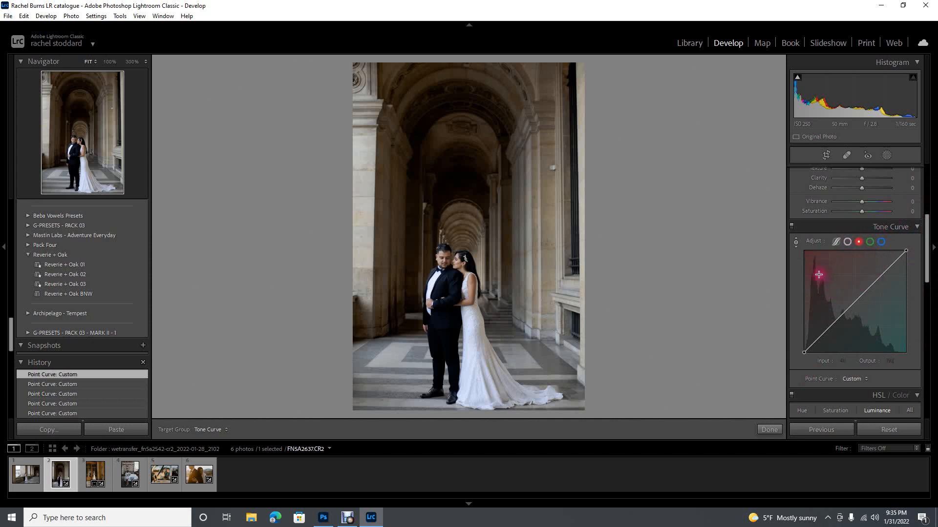
pyautogui.click(870, 242)
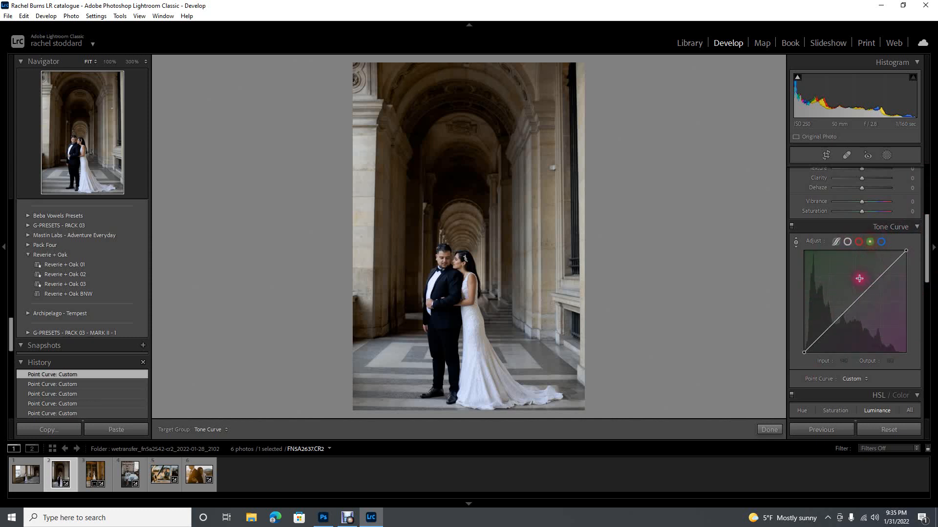
pyautogui.click(879, 242)
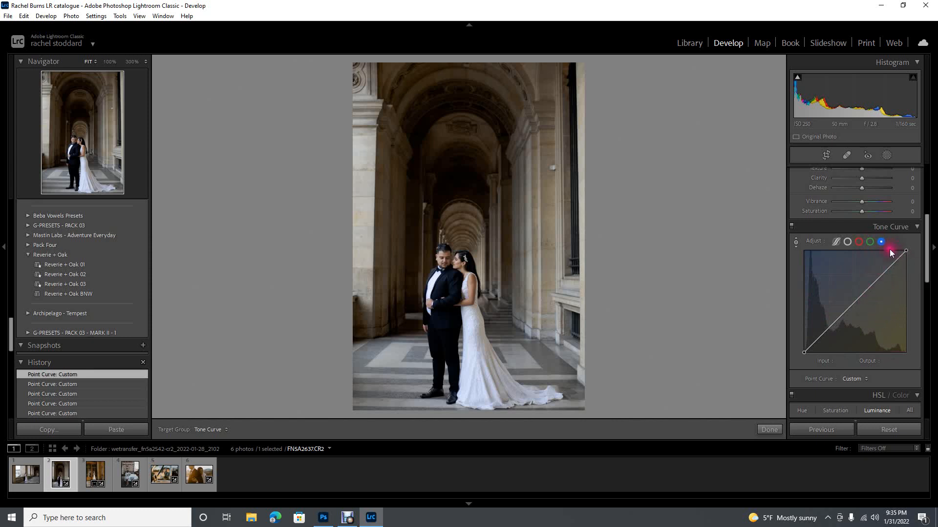
pyautogui.click(859, 242)
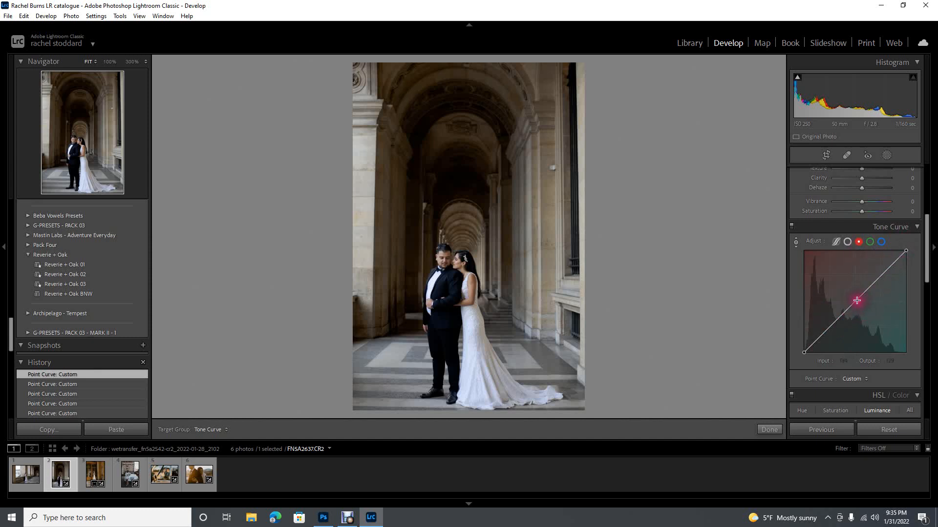
# Add five points along the green channel curve, including a midtone point at 123/125 and an upper-midtone point near 147/149.
pyautogui.click(871, 242)
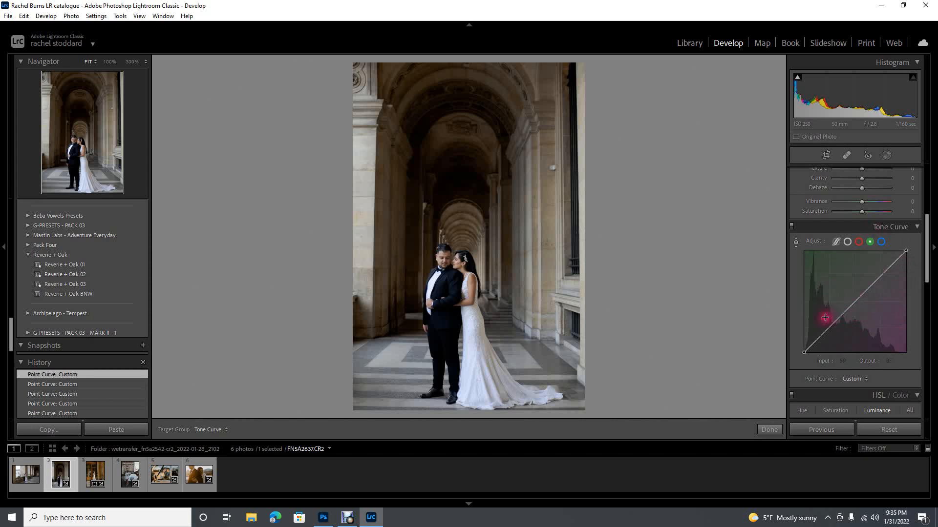
pyautogui.click(854, 302)
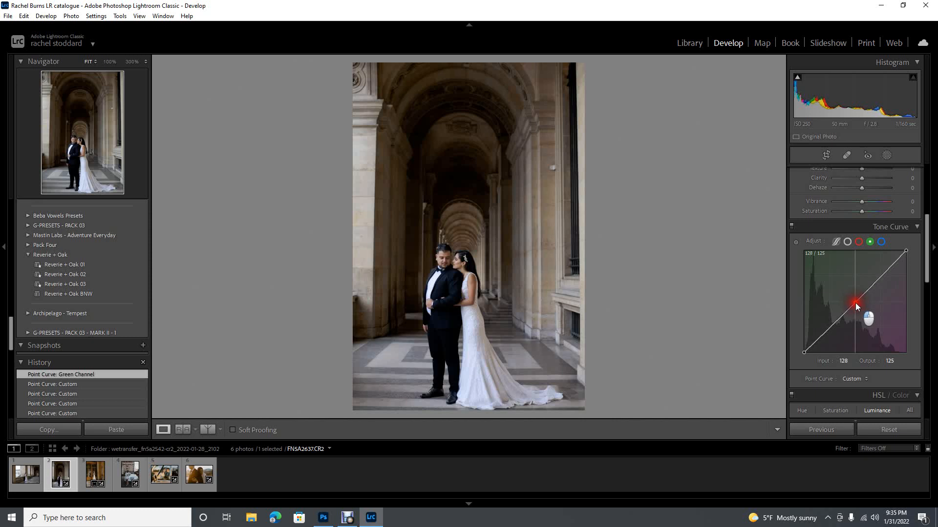
pyautogui.moveTo(855, 302); pyautogui.dragTo(852, 302)
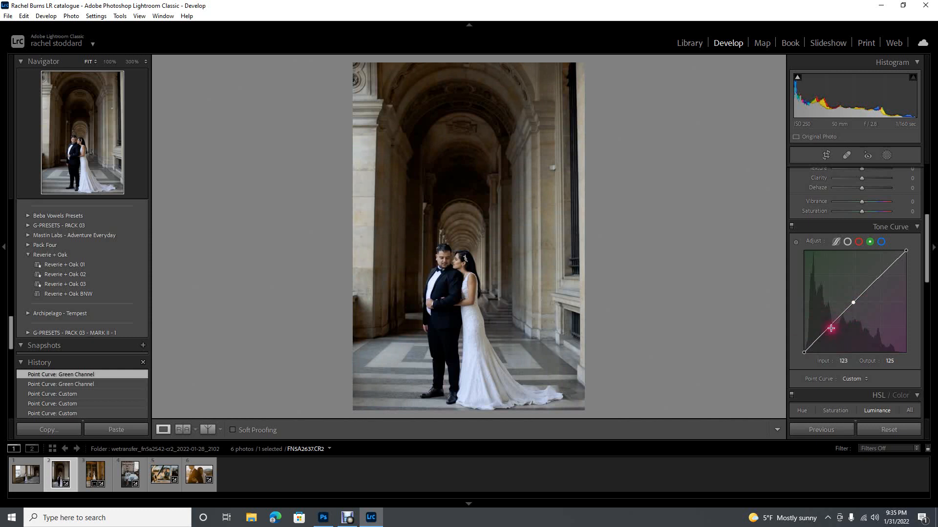
pyautogui.click(828, 327)
pyautogui.click(879, 277)
pyautogui.click(844, 312)
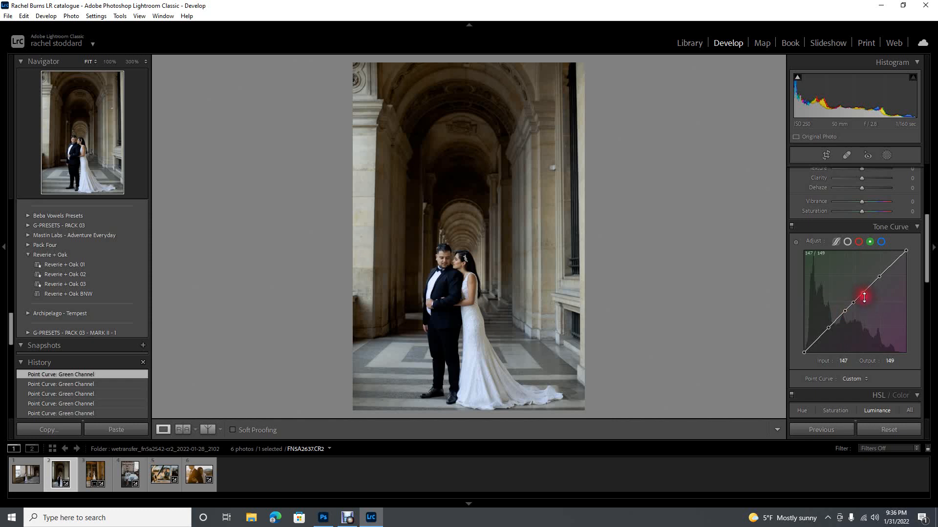
pyautogui.click(862, 294)
# Lower the green channel curve's midtone point to 123/121.
pyautogui.click(854, 303)
pyautogui.moveTo(853, 302)
pyautogui.mouseDown()
pyautogui.moveTo(857, 311)
pyautogui.moveTo(855, 304)
pyautogui.mouseUp()
pyautogui.click(796, 242)
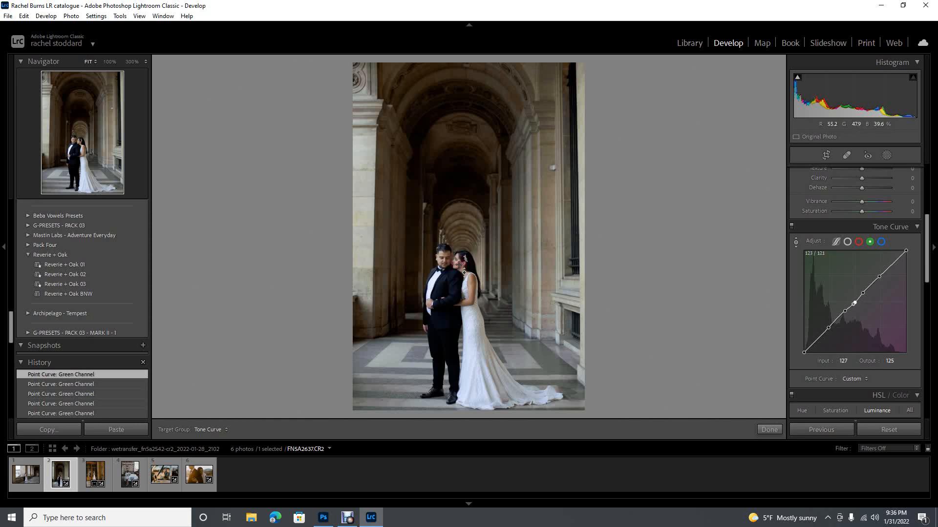
pyautogui.click(854, 304)
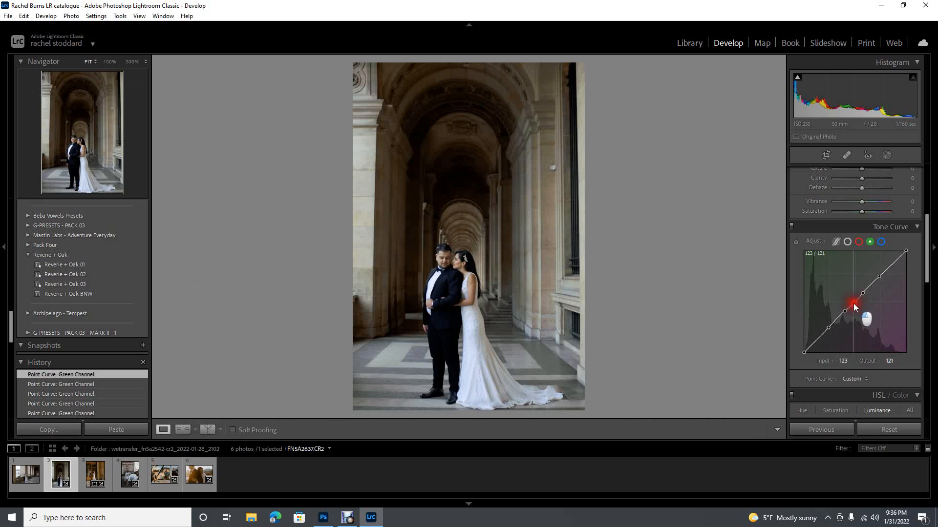
# Reset the photo's develop settings and apply the Reverie + Oak 02 preset with the point curve shown.
pyautogui.click(878, 241)
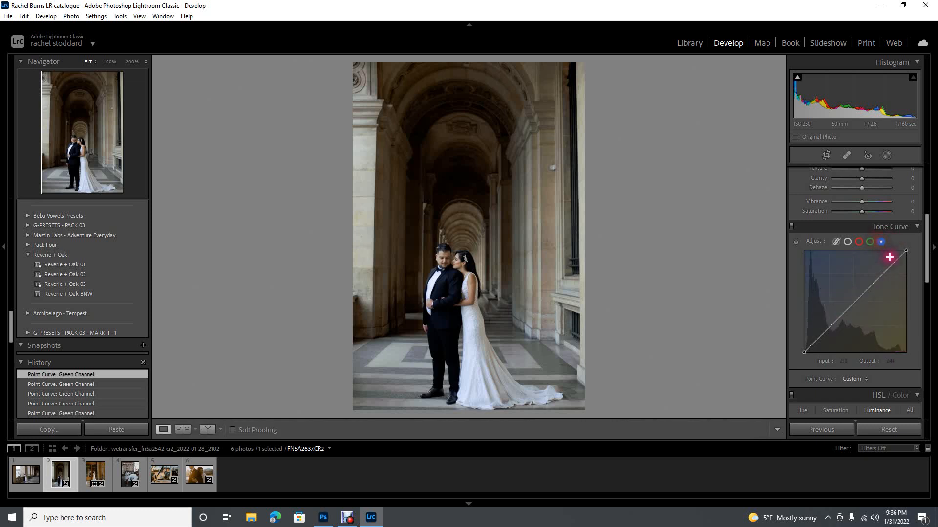
pyautogui.click(859, 241)
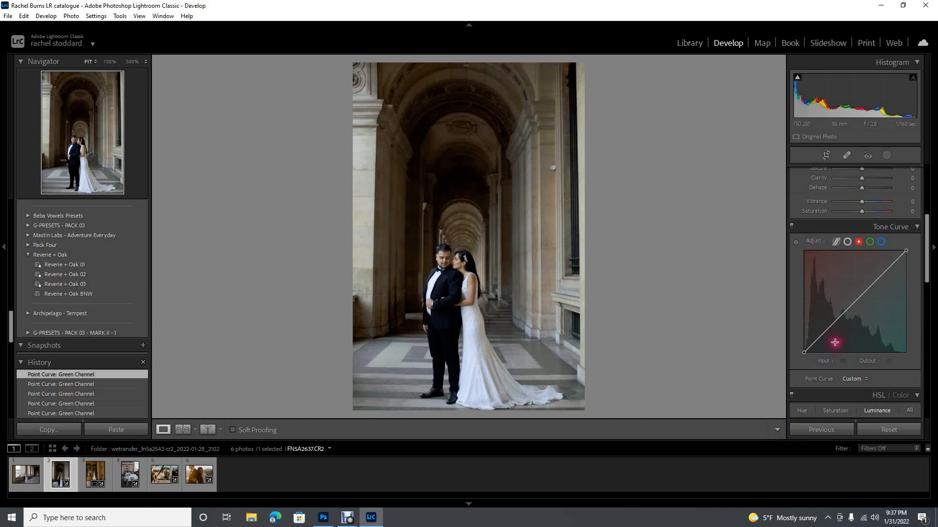
pyautogui.click(888, 432)
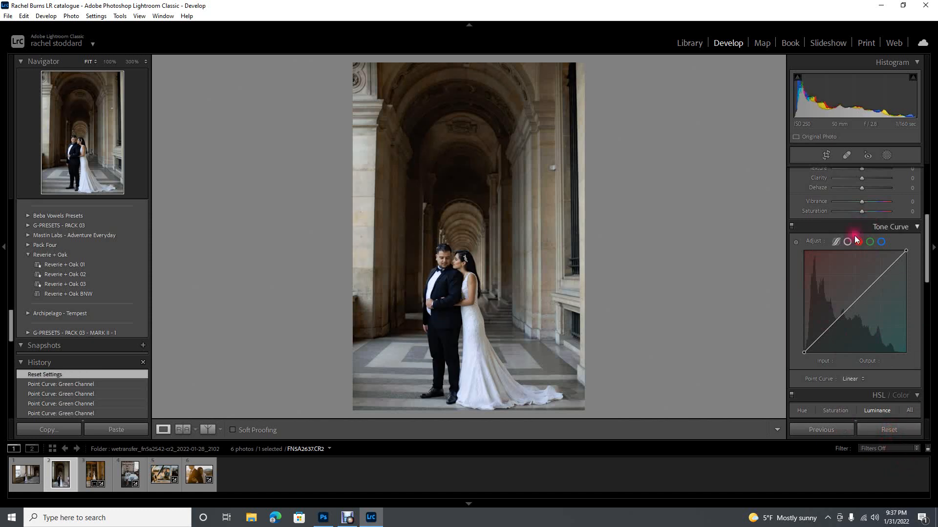
pyautogui.click(847, 241)
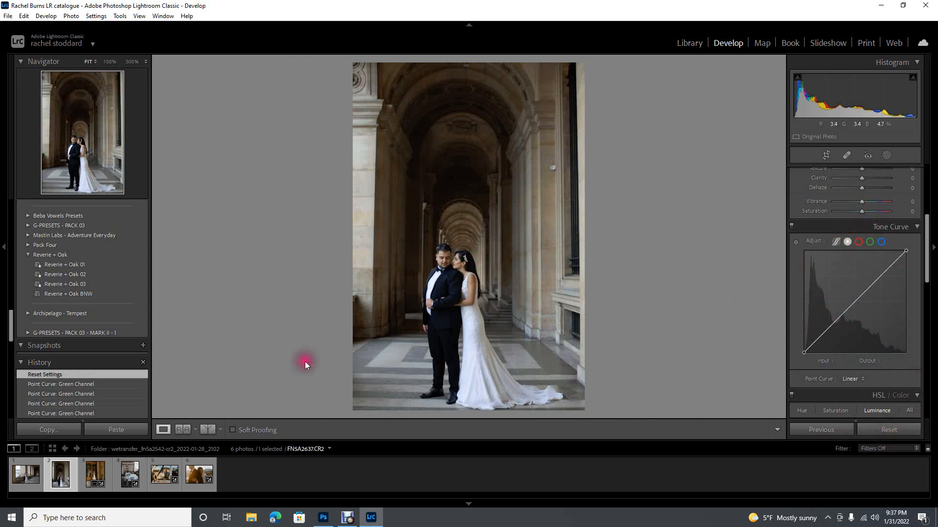
pyautogui.click(65, 274)
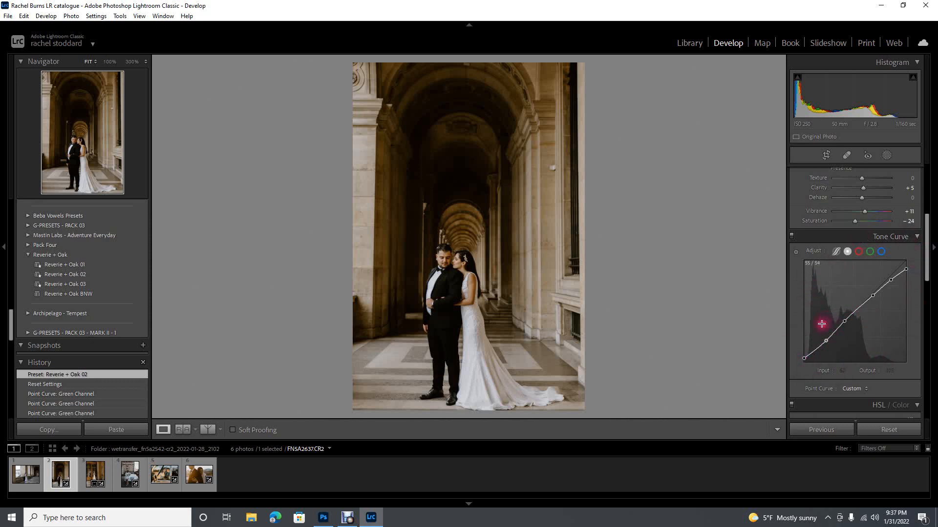
# Add two shadow points to the preset's point curve, one near 29/31, and lower the white end point to 255/226.
pyautogui.click(815, 350)
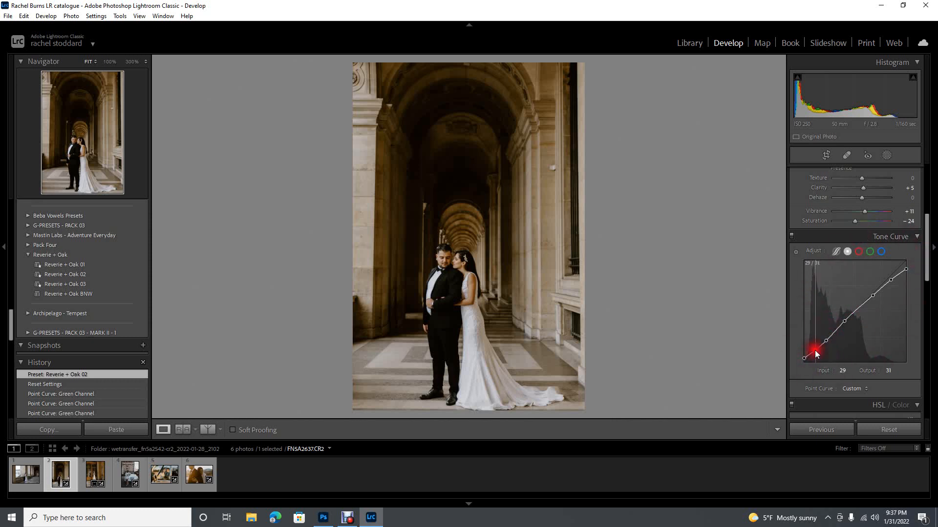
pyautogui.click(834, 326)
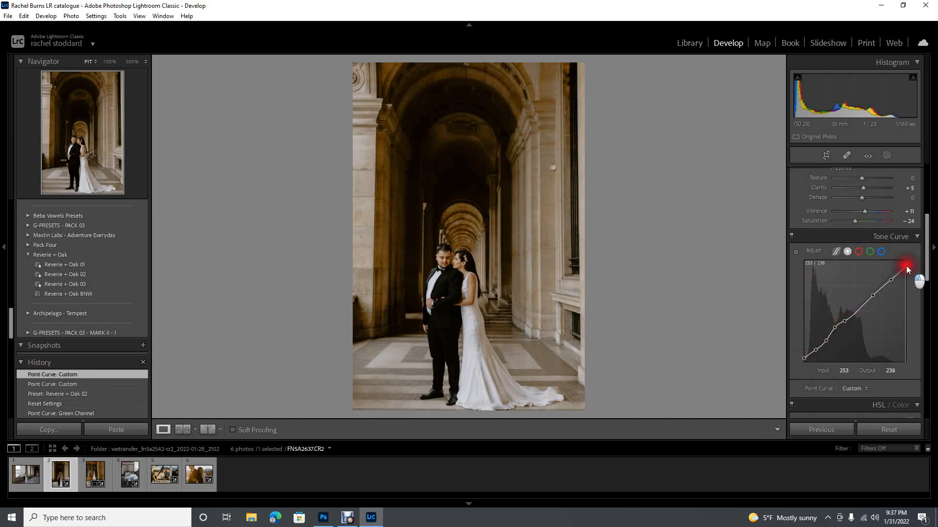
pyautogui.moveTo(907, 266); pyautogui.dragTo(907, 272)
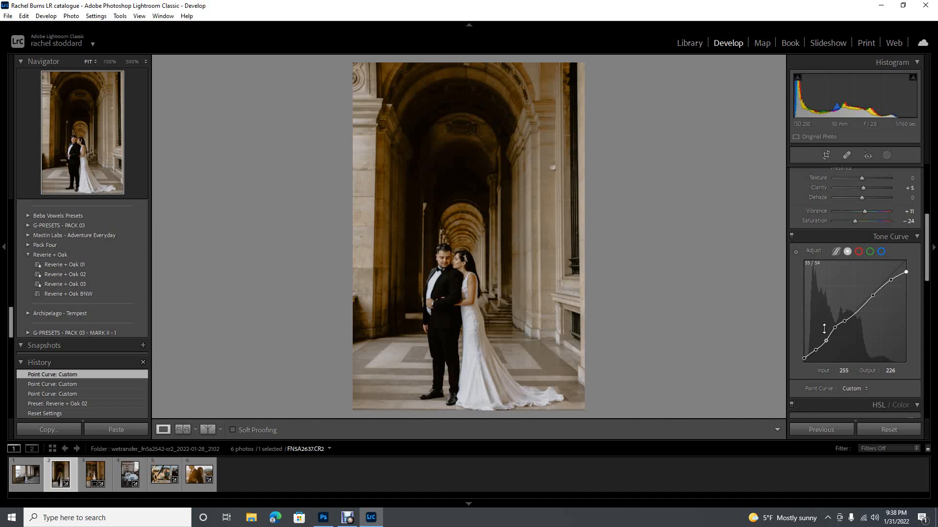
pyautogui.click(824, 316)
pyautogui.click(824, 383)
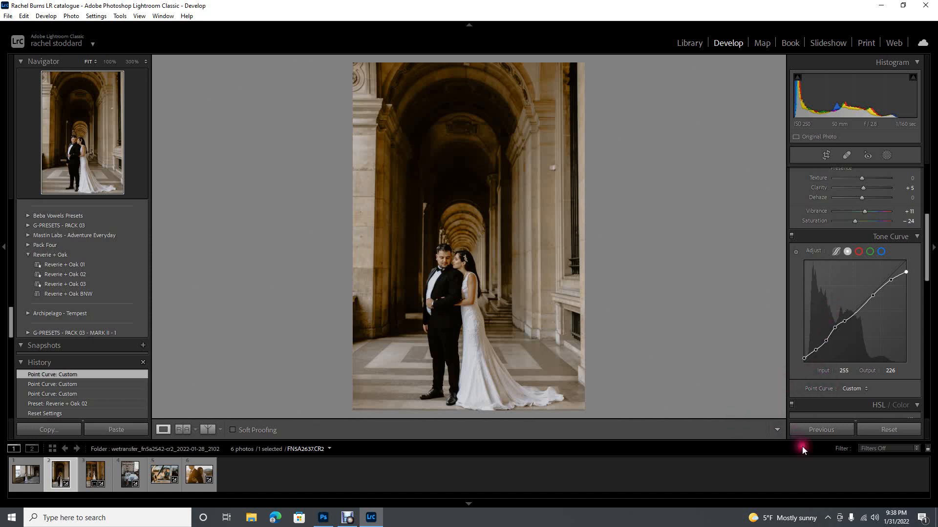